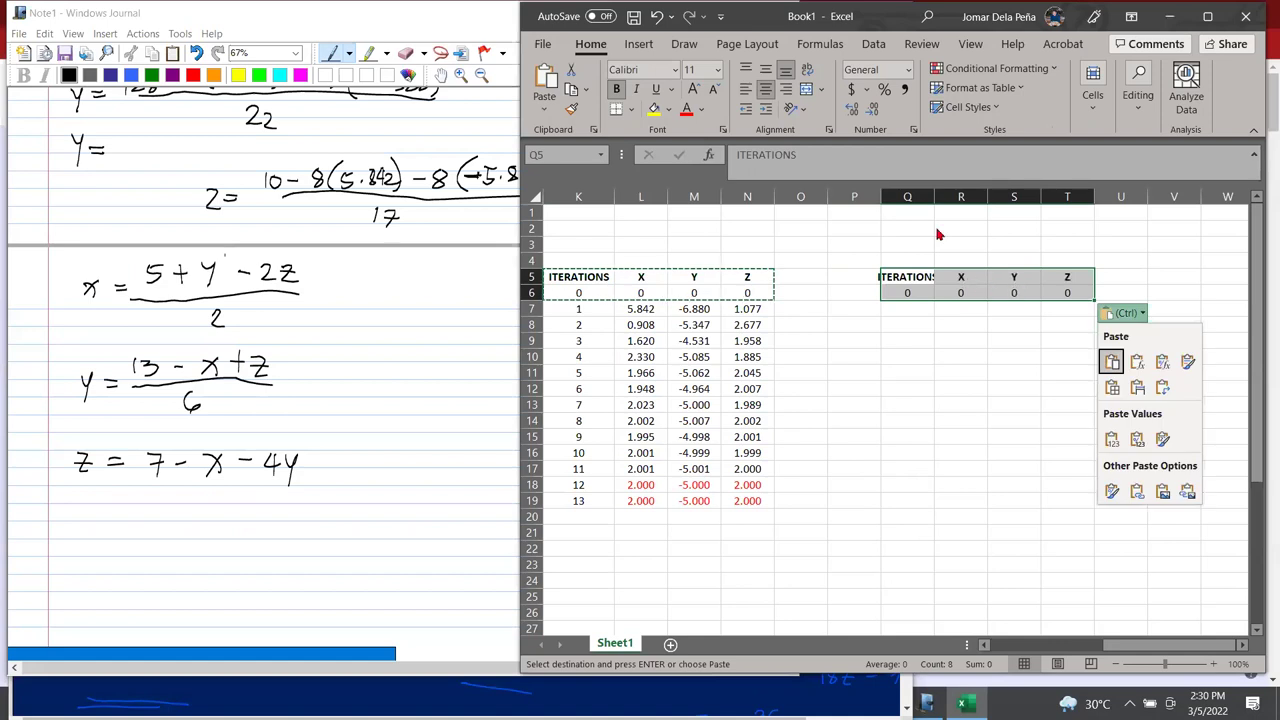
# Widen column Q to fit the ITERATIONS heading and clear the pending copy selection
pyautogui.moveTo(934, 196); pyautogui.dragTo(951, 200)
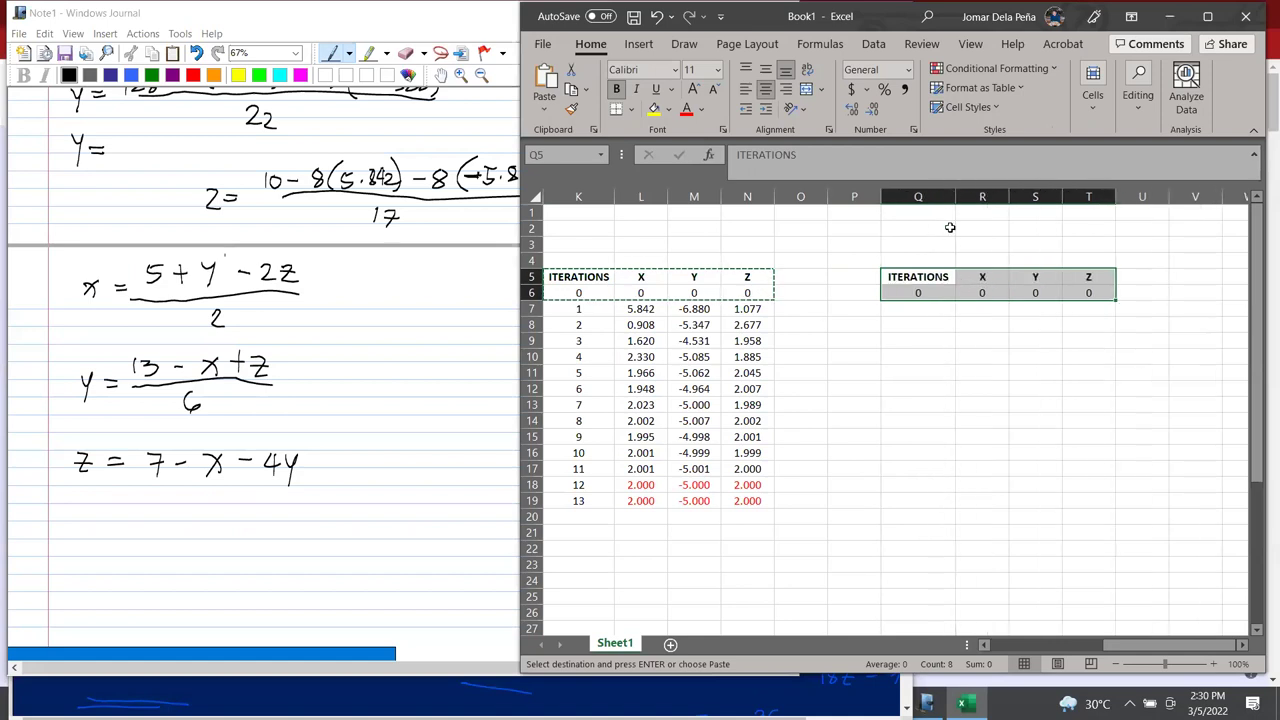
pyautogui.click(934, 318)
pyautogui.click(972, 307)
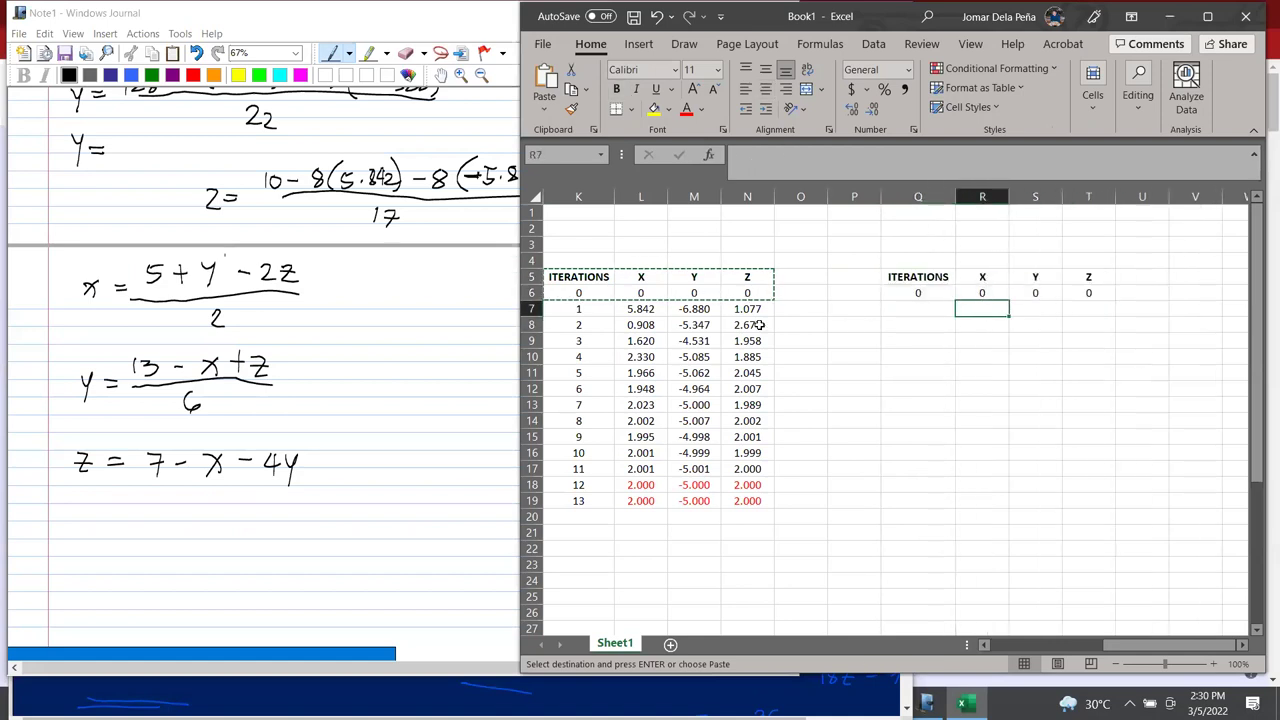
pyautogui.press('Escape')
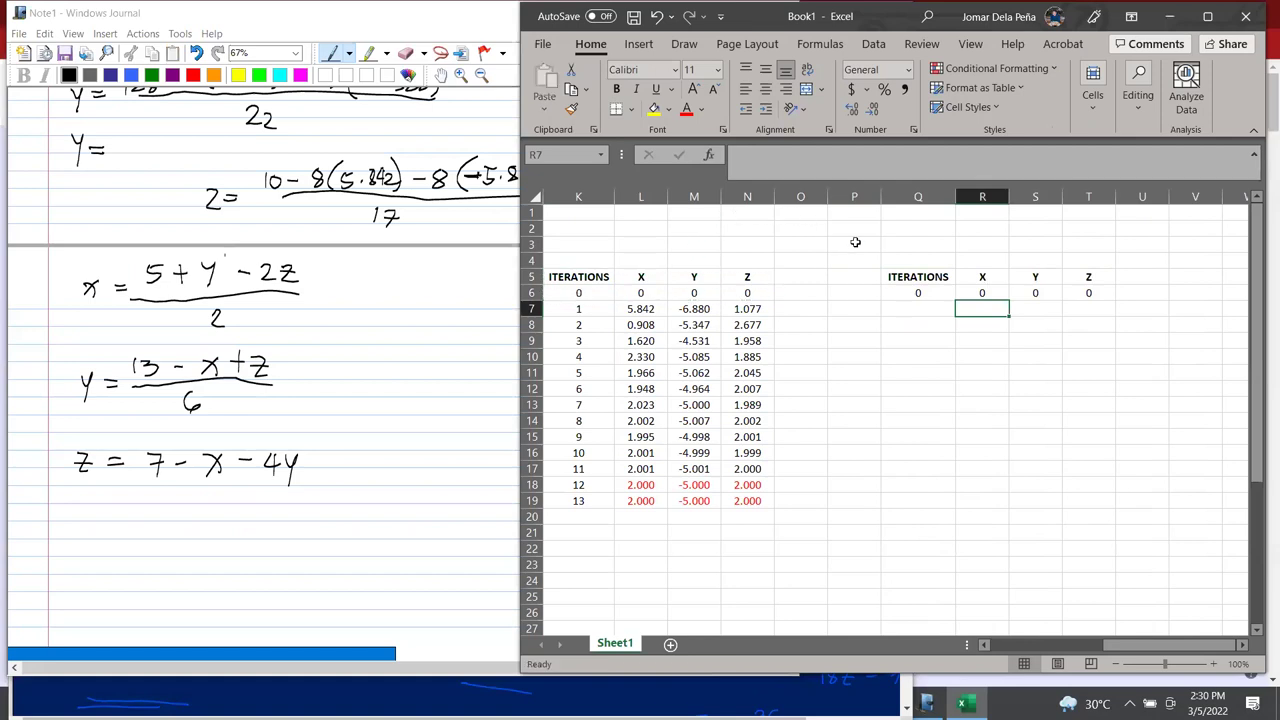
# Enter the formula =(5+S6-2*T6)/2 in cell R7 for the first X iteration
pyautogui.write('=(5+')
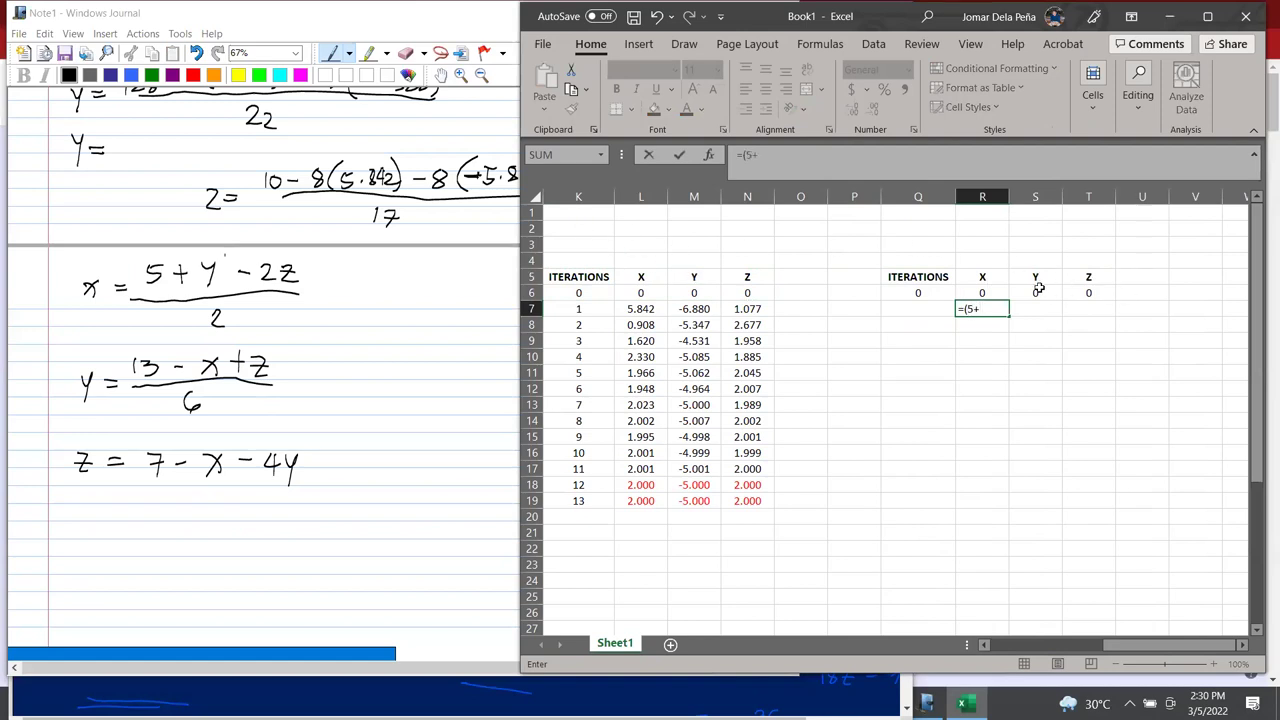
pyautogui.click(1037, 291)
pyautogui.write('-2*')
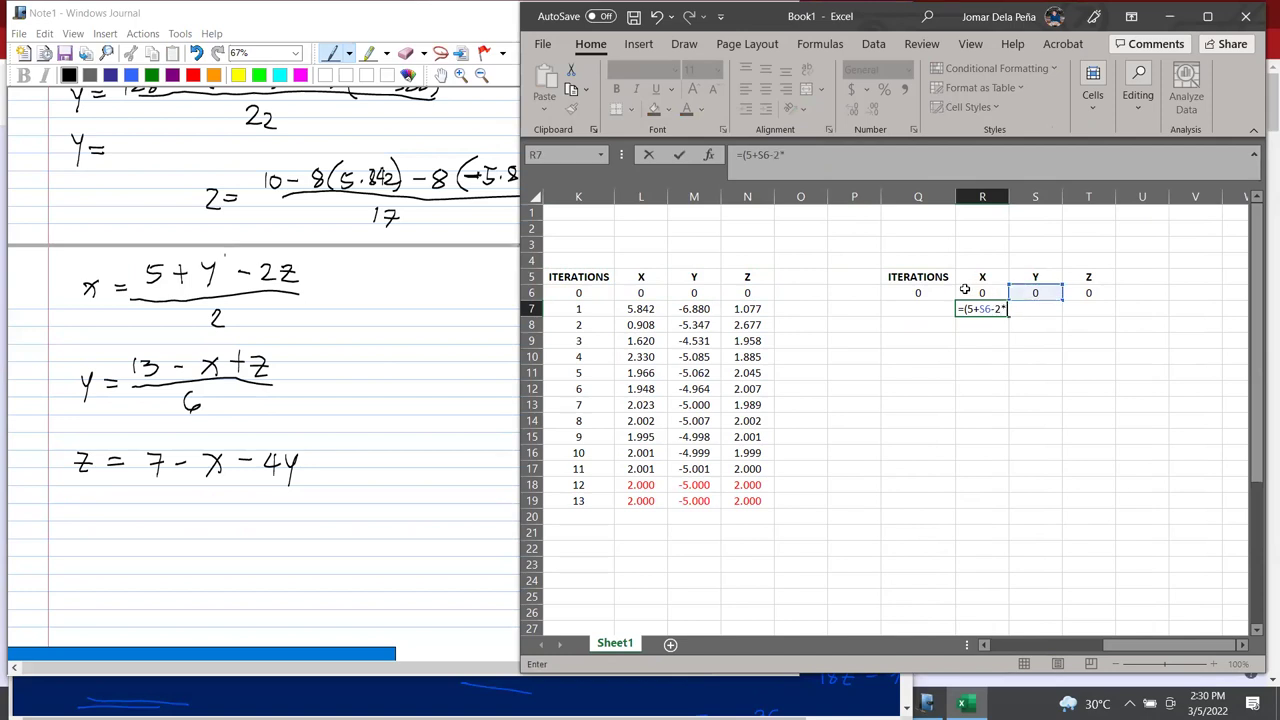
pyautogui.click(1085, 293)
pyautogui.write(')')
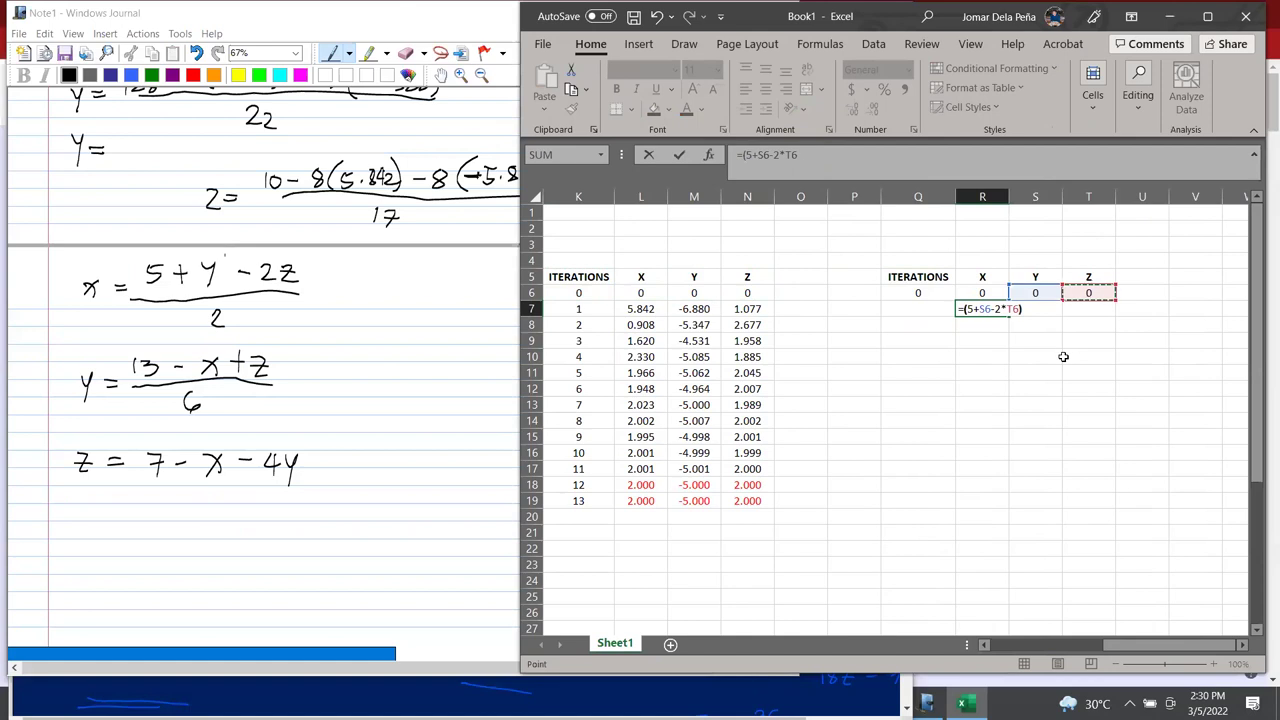
pyautogui.write('/')
pyautogui.write('2')
pyautogui.press('Return')
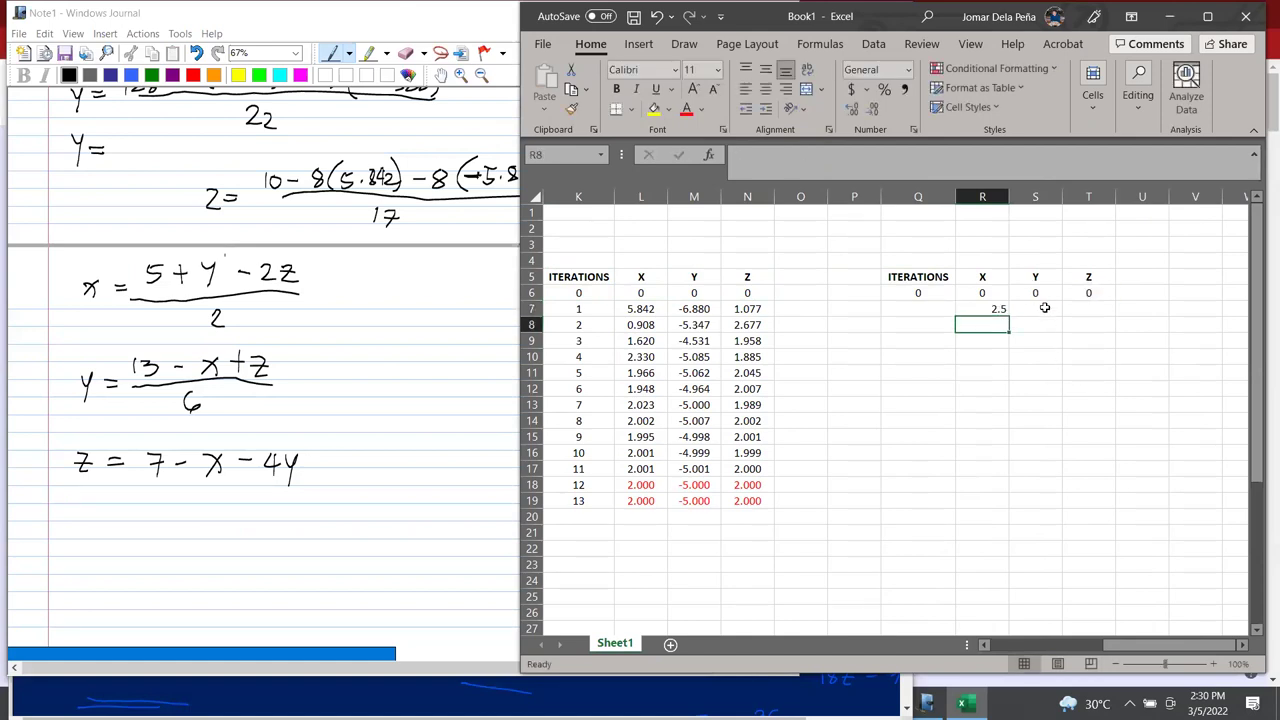
# Enter the formula =(13-R6+T6)/6 in cell S7 for the first Y iteration
pyautogui.click(1038, 316)
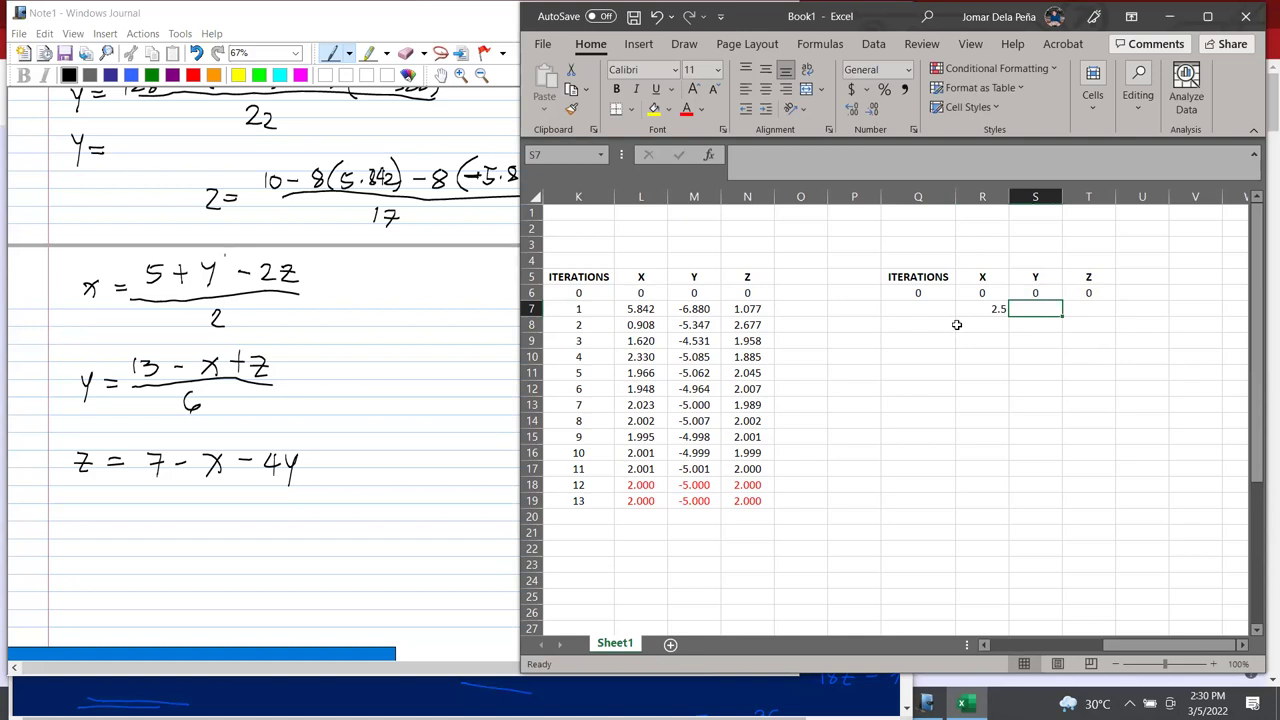
pyautogui.write('=(13')
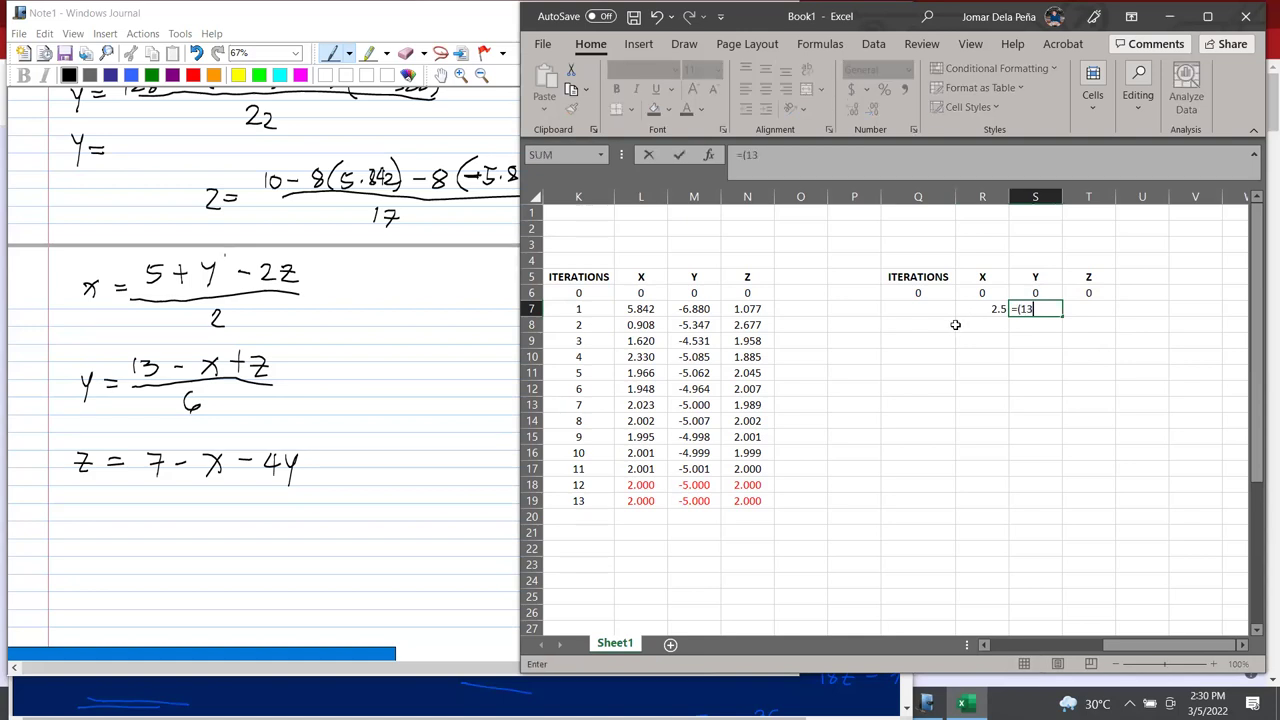
pyautogui.write('-')
pyautogui.click(962, 291)
pyautogui.write('+')
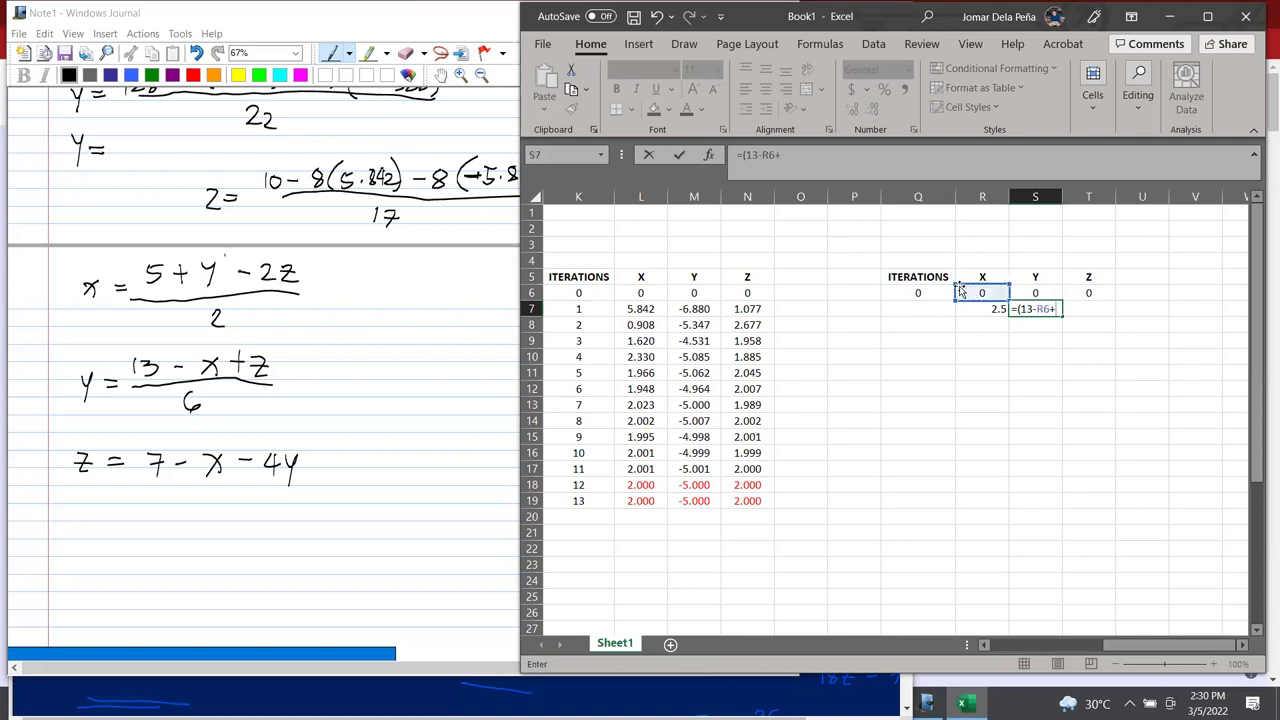
pyautogui.click(1098, 292)
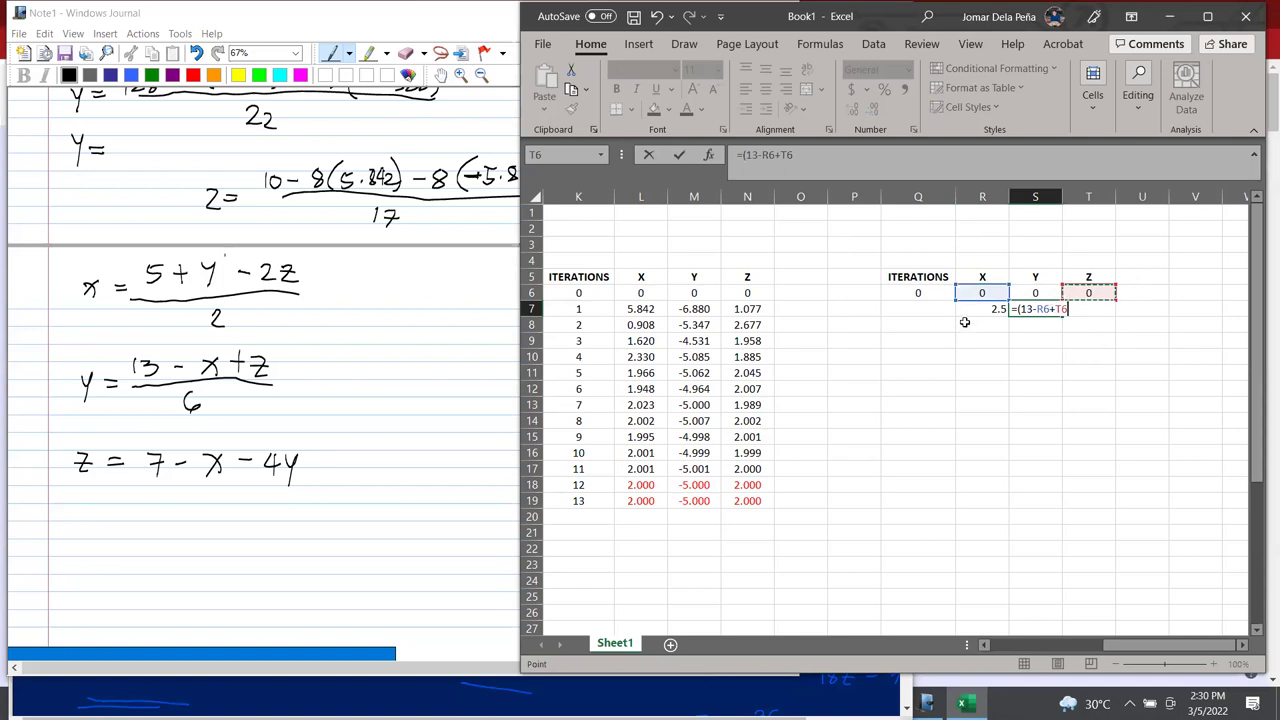
pyautogui.write(')')
pyautogui.write('6')
pyautogui.press('Tab')
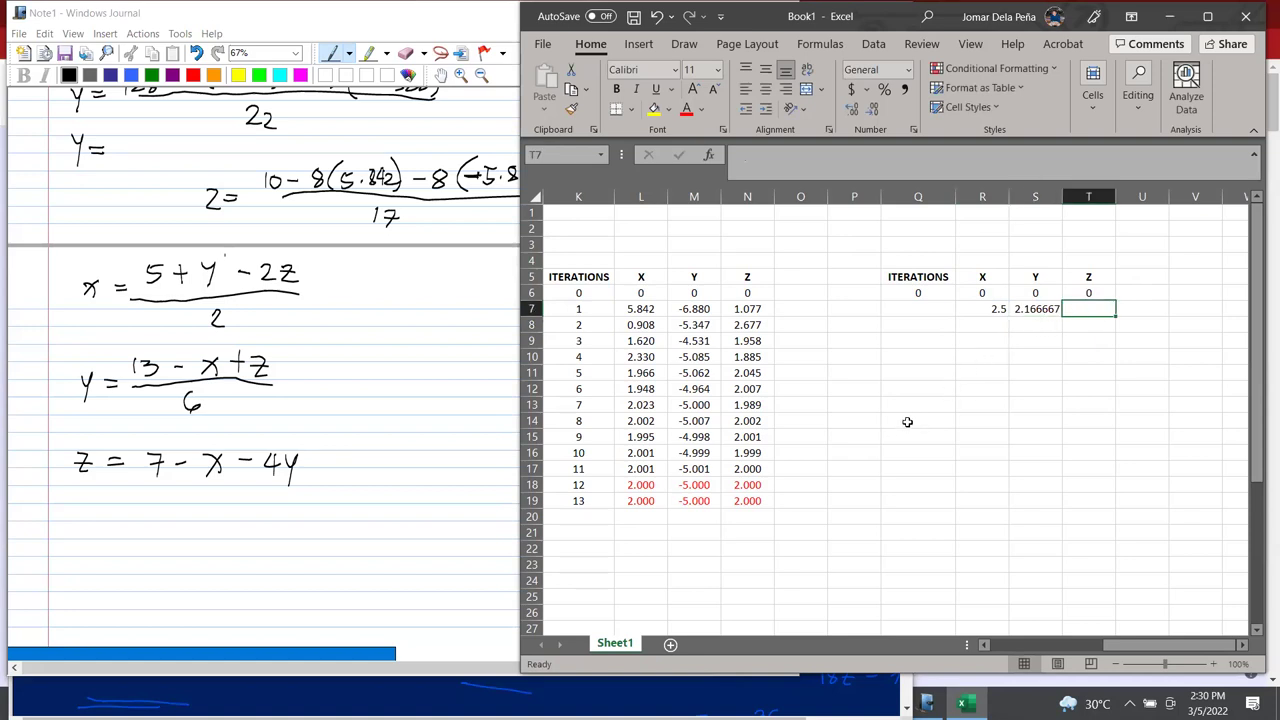
# Enter the formula =7-R6-4*S6 in cell T7 for the first Z iteration
pyautogui.write('=')
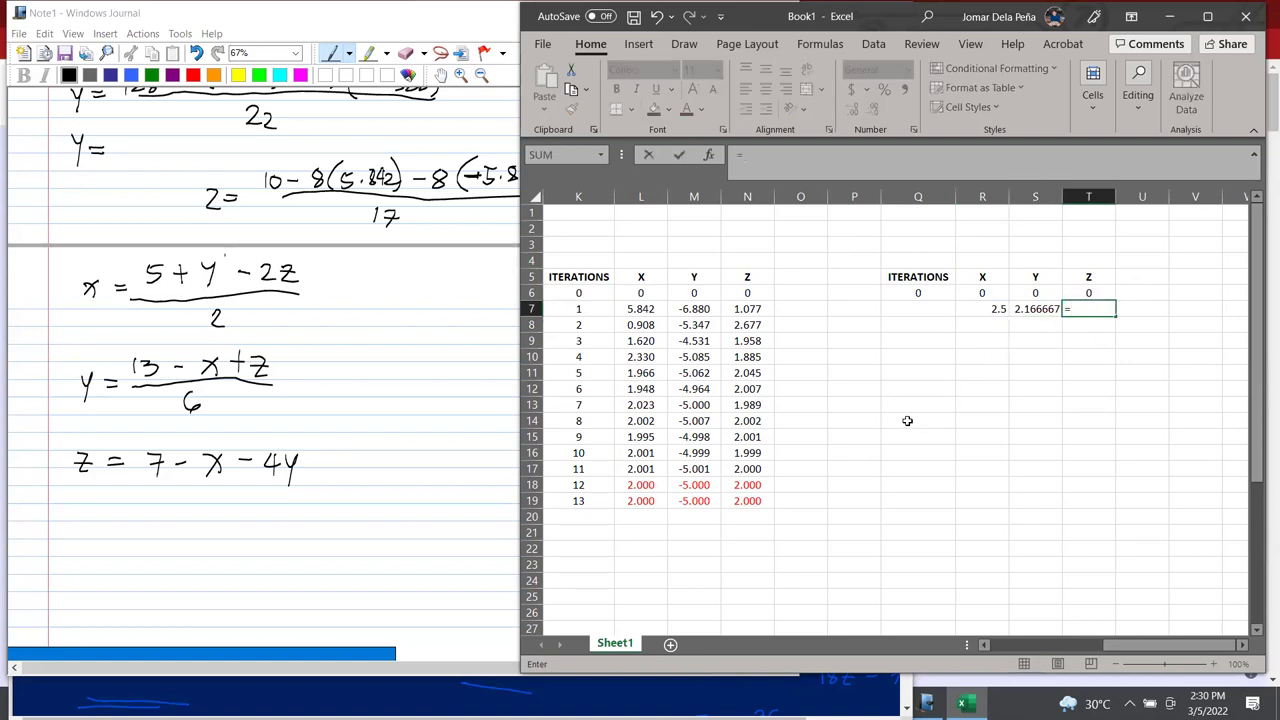
pyautogui.write('7-')
pyautogui.click(975, 291)
pyautogui.write('-4*')
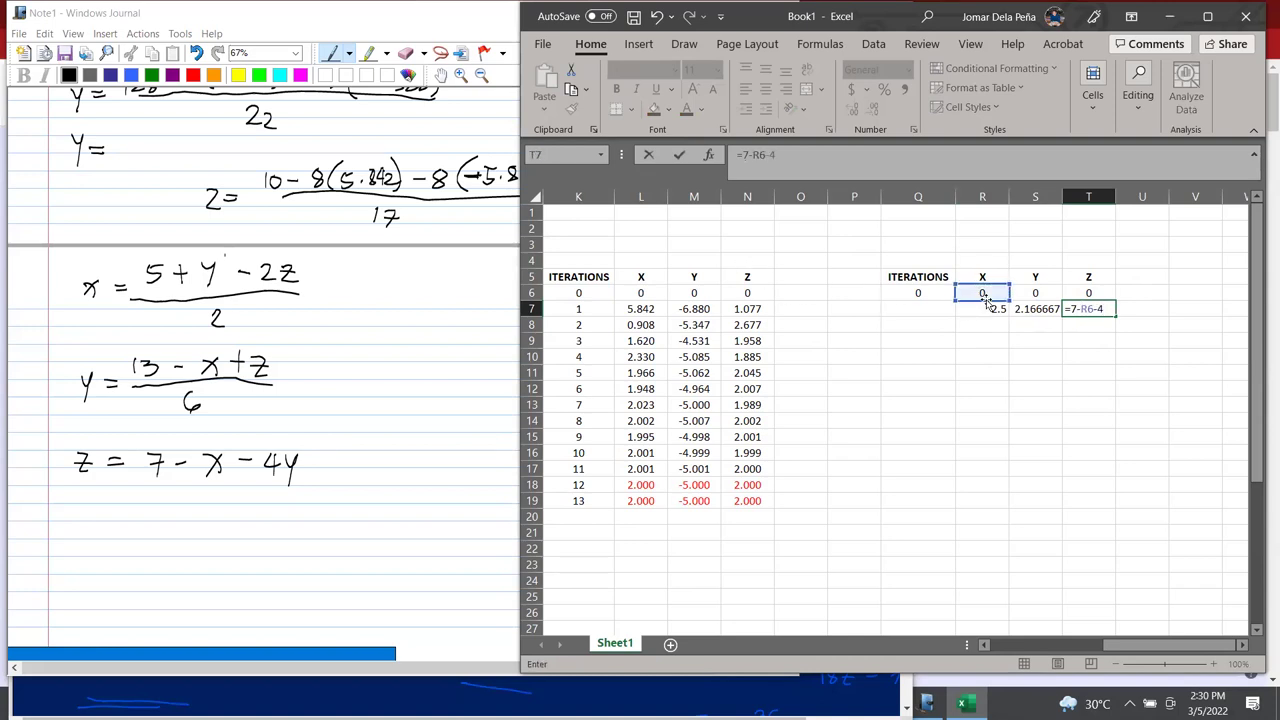
pyautogui.click(1035, 293)
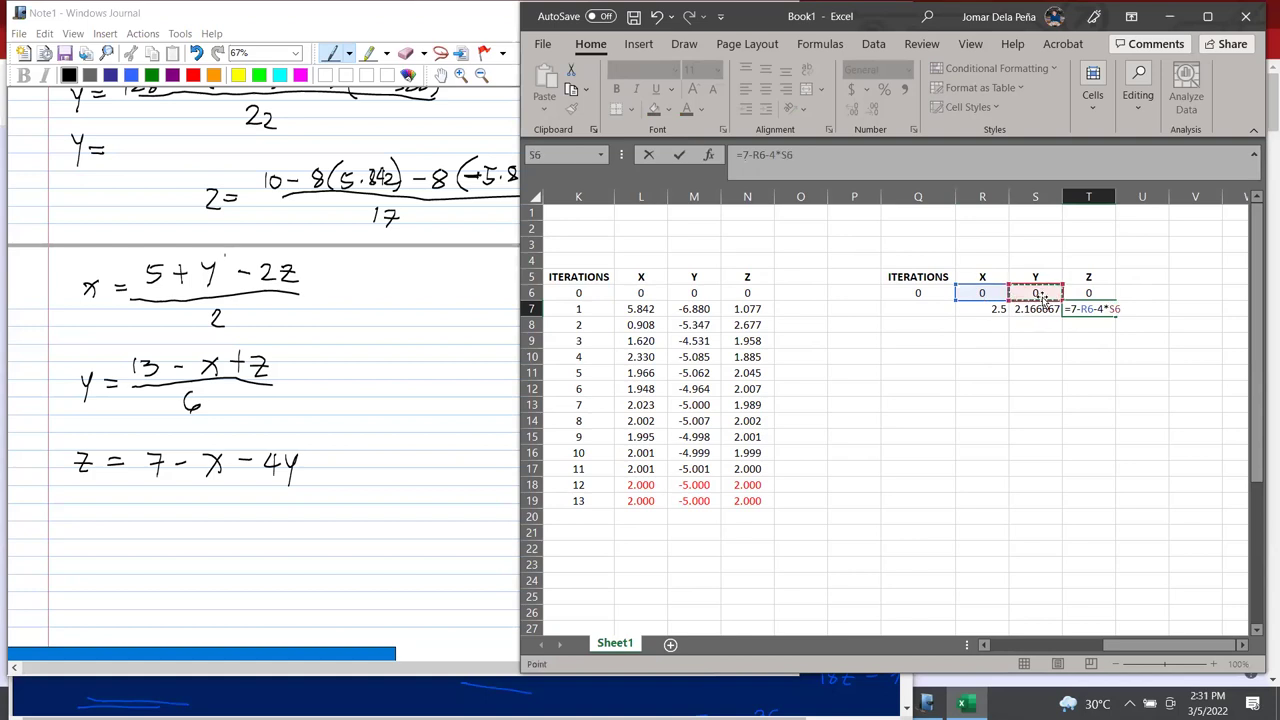
pyautogui.press('Return')
# Format the results in R7:T7 to show three decimal places
pyautogui.moveTo(996, 310); pyautogui.dragTo(1100, 310)
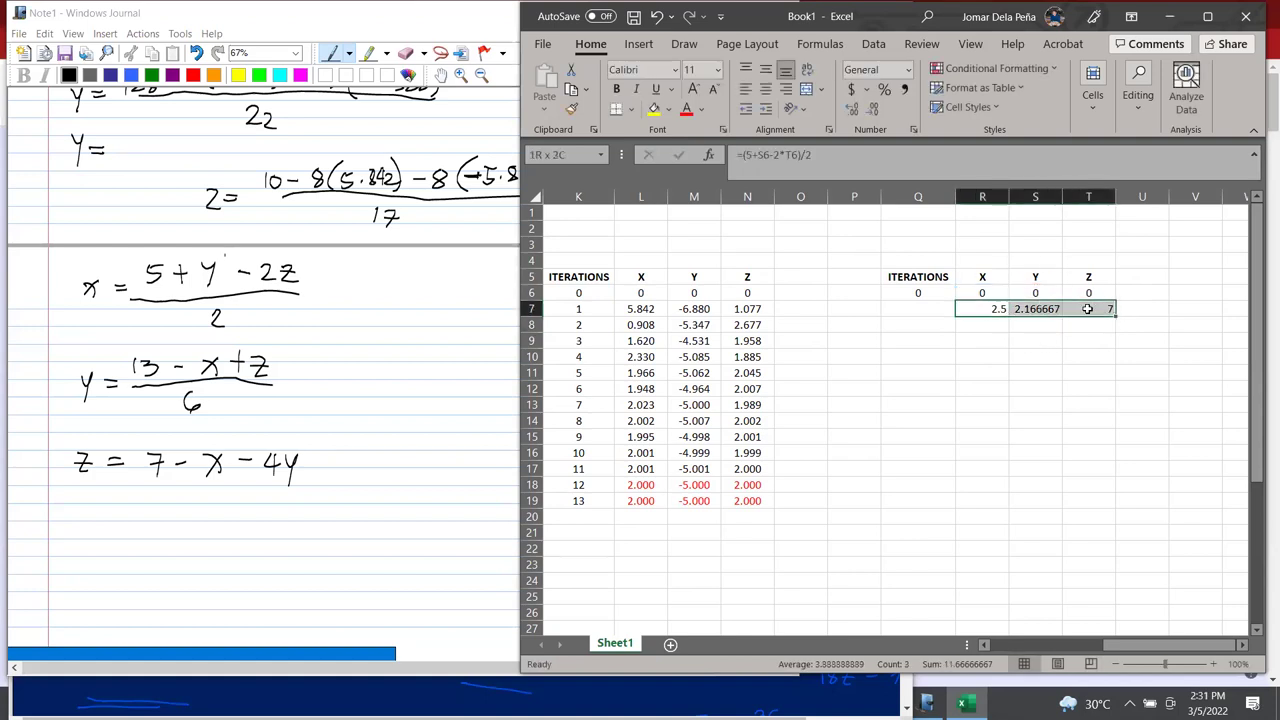
pyautogui.click(852, 112)
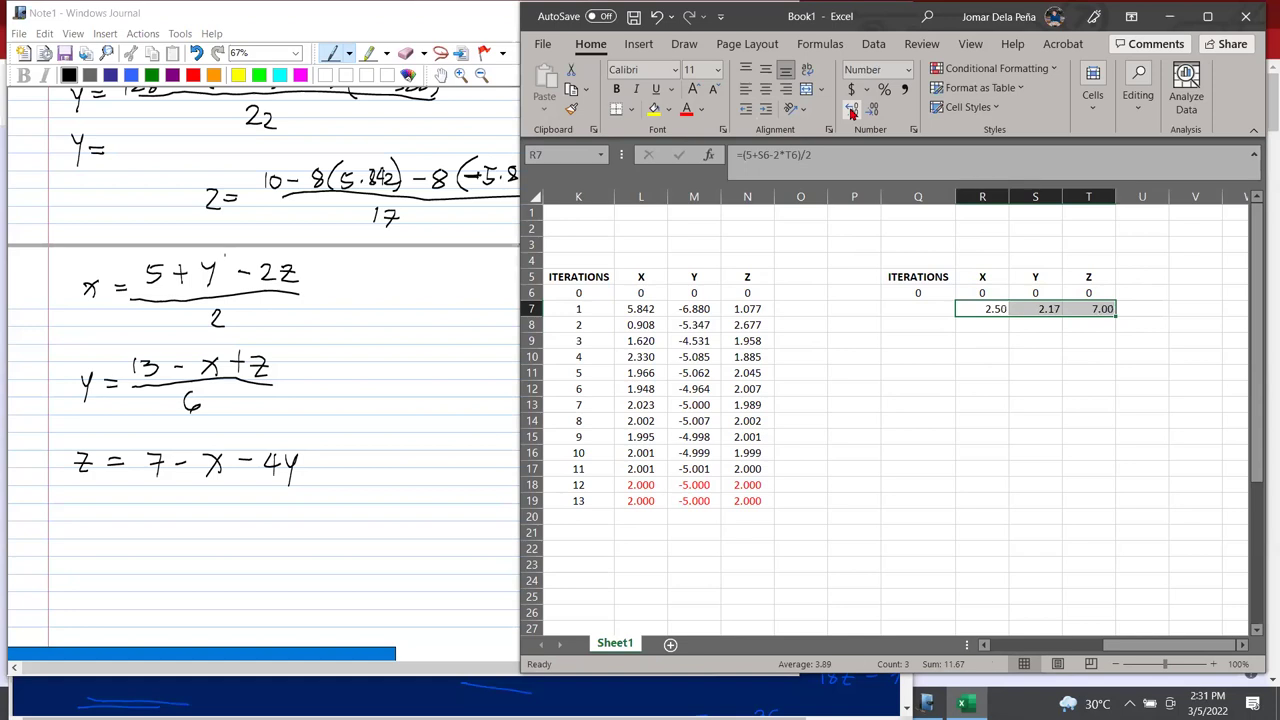
pyautogui.click(852, 112)
pyautogui.click(852, 112)
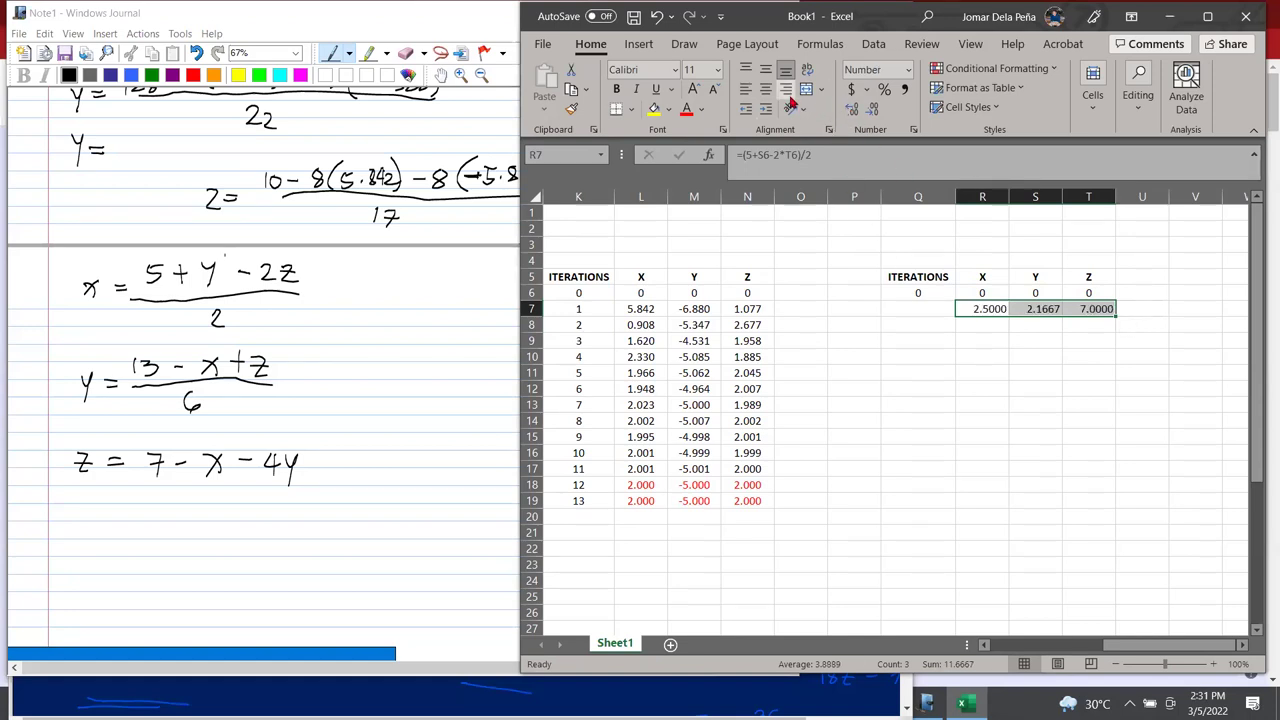
pyautogui.click(875, 112)
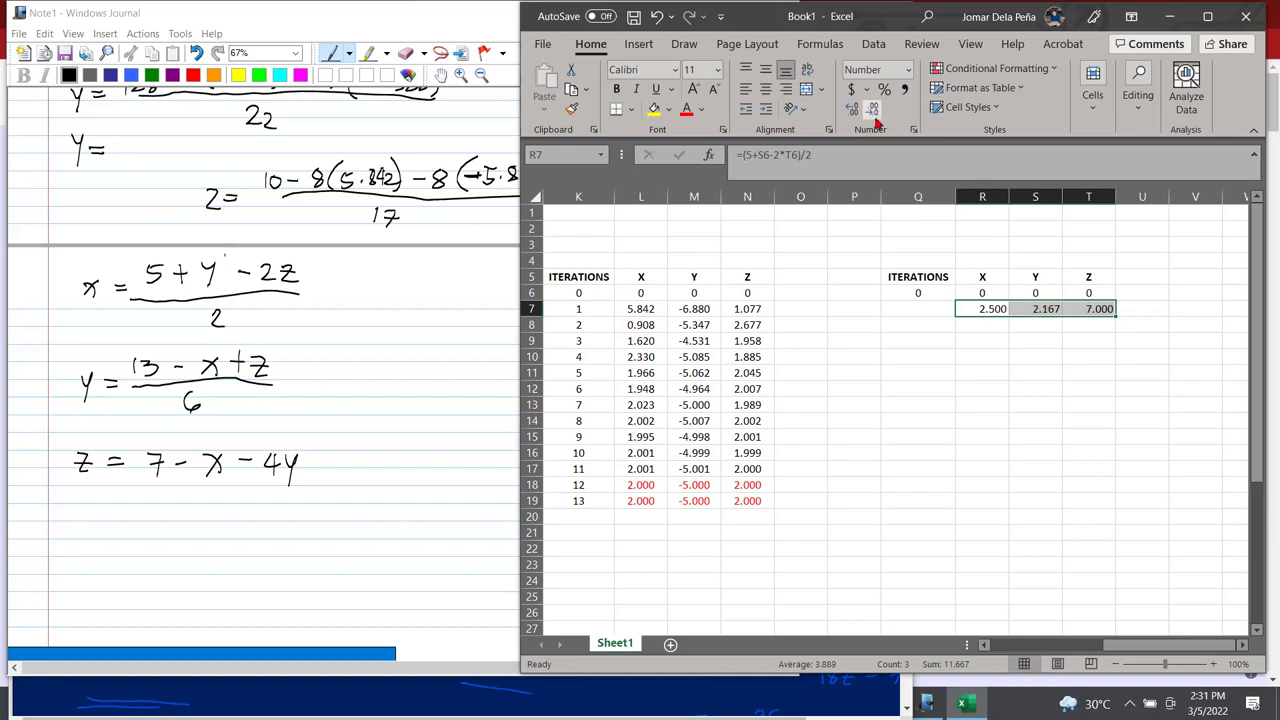
# Centre-align the X, Y and Z results in the second iteration table
pyautogui.moveTo(982, 197); pyautogui.dragTo(1088, 197)
pyautogui.click(766, 90)
pyautogui.click(1014, 420)
pyautogui.click(924, 342)
pyautogui.moveTo(975, 293); pyautogui.dragTo(1088, 308)
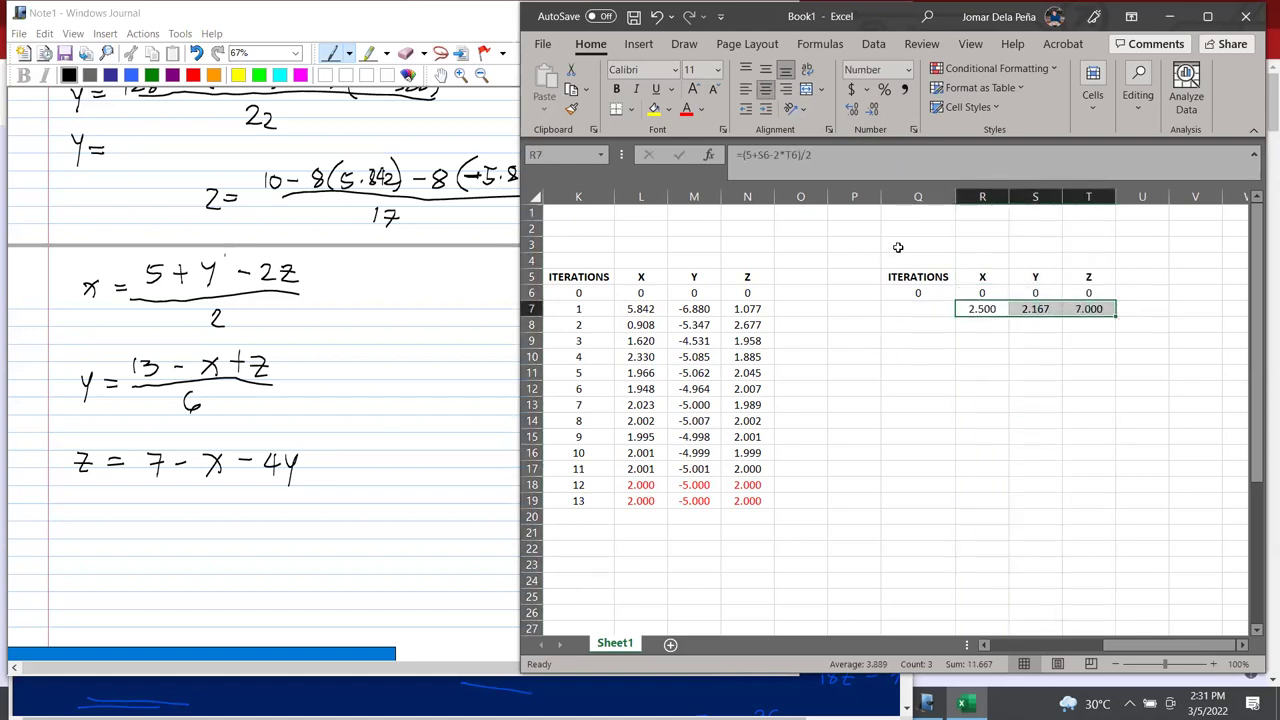
# Fill the X, Y and Z formulas from R7:T7 down to row 34
pyautogui.scroll(-3, 1080, 289)
pyautogui.scroll(3, 1094, 337)
pyautogui.moveTo(1113, 315); pyautogui.dragTo(1113, 614)
pyautogui.scroll(3, 1125, 366)
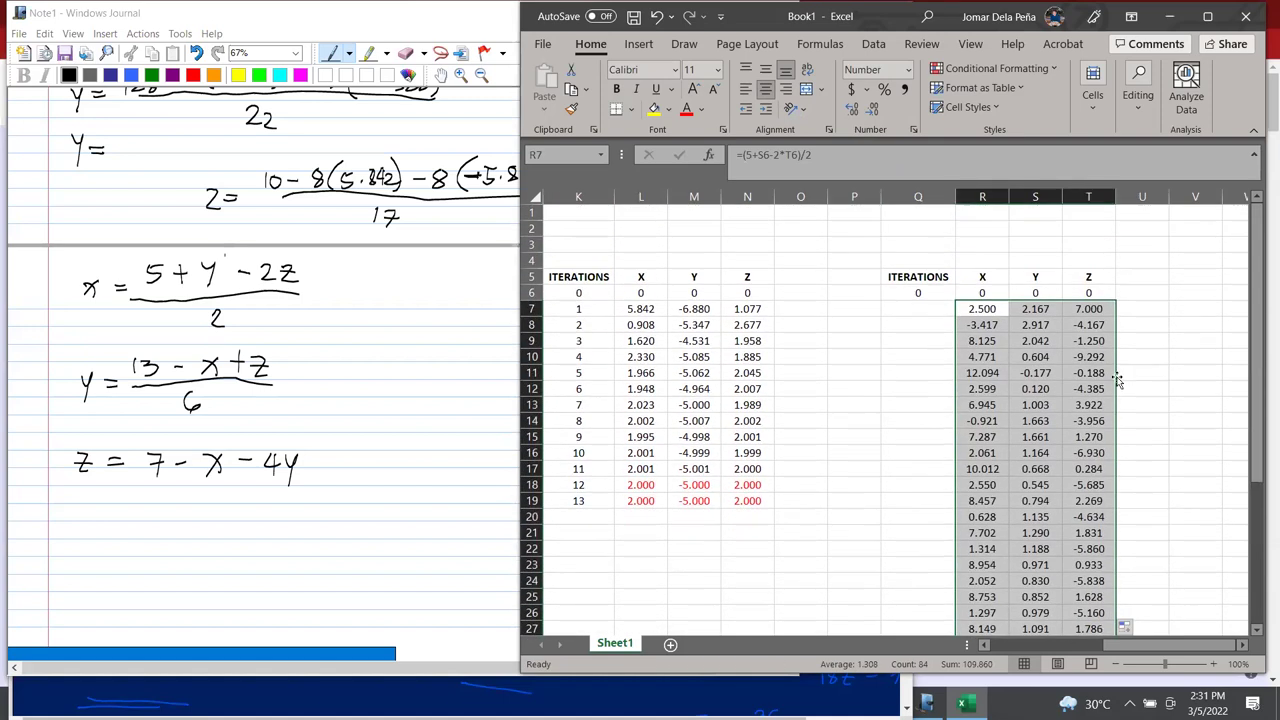
pyautogui.scroll(-3, 1100, 350)
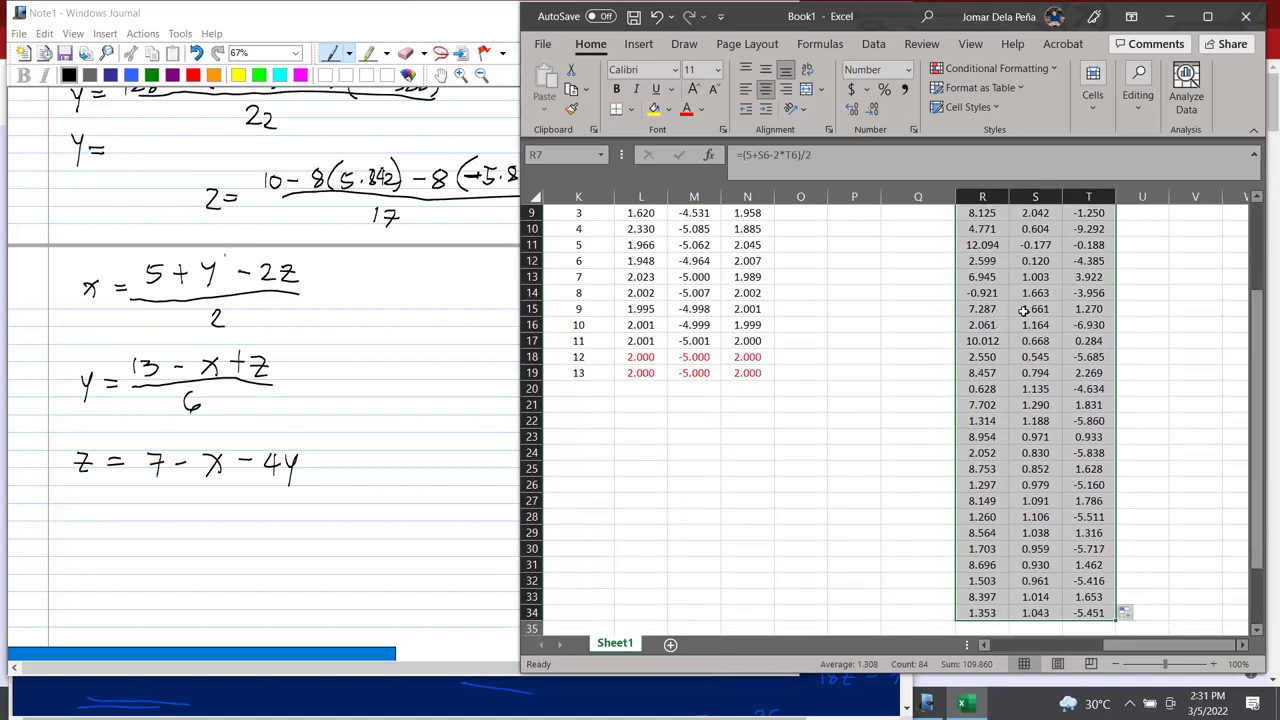
# Maximize the workbook window and look through the filled iteration rows
pyautogui.click(1207, 16)
pyautogui.scroll(-2, 622, 363)
pyautogui.scroll(-1, 605, 440)
pyautogui.scroll(2, 488, 328)
pyautogui.scroll(4, 480, 320)
# Examine the X and Y values of iterations 5 to 9 in the first table
pyautogui.click(138, 372)
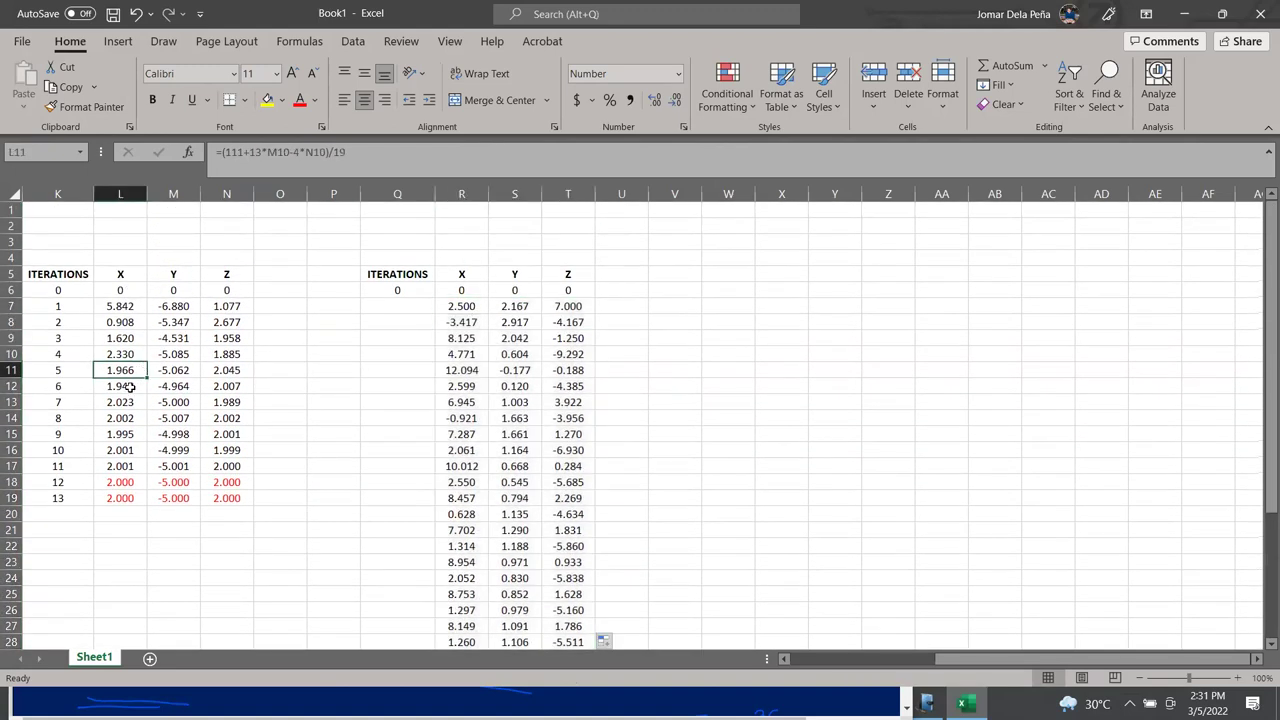
pyautogui.click(118, 404)
pyautogui.click(160, 404)
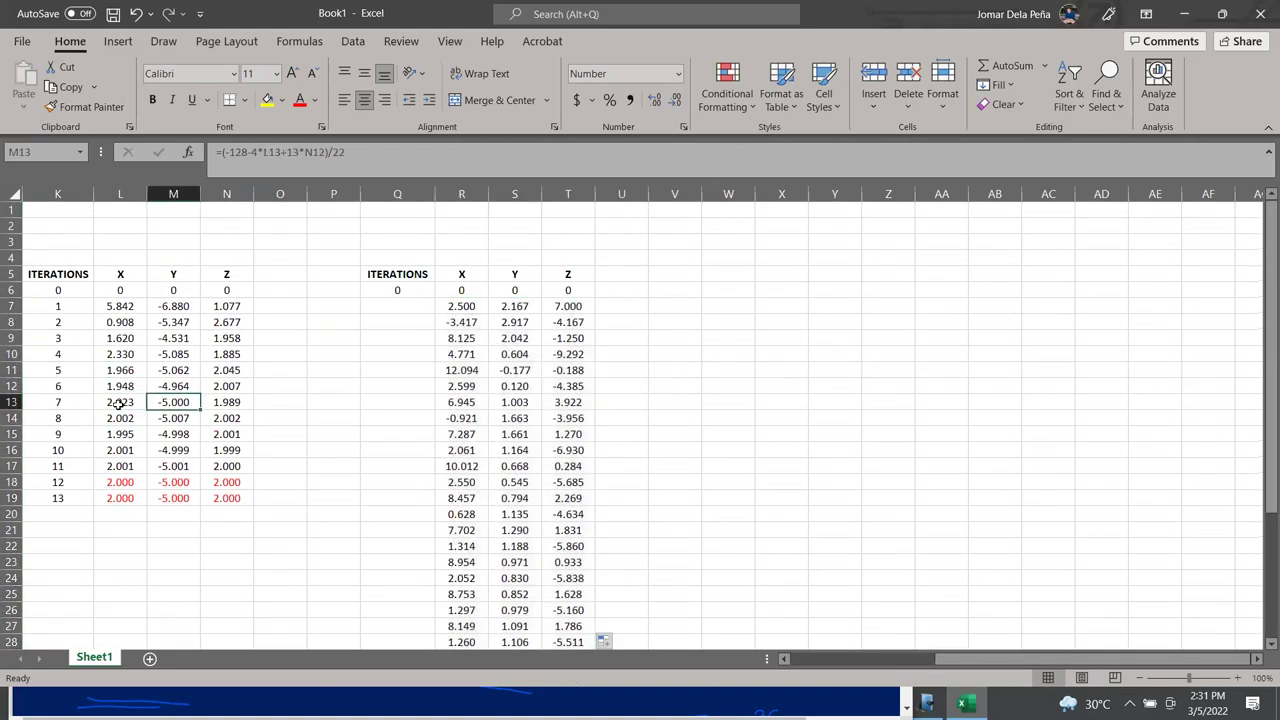
pyautogui.click(118, 404)
pyautogui.click(114, 418)
pyautogui.click(126, 435)
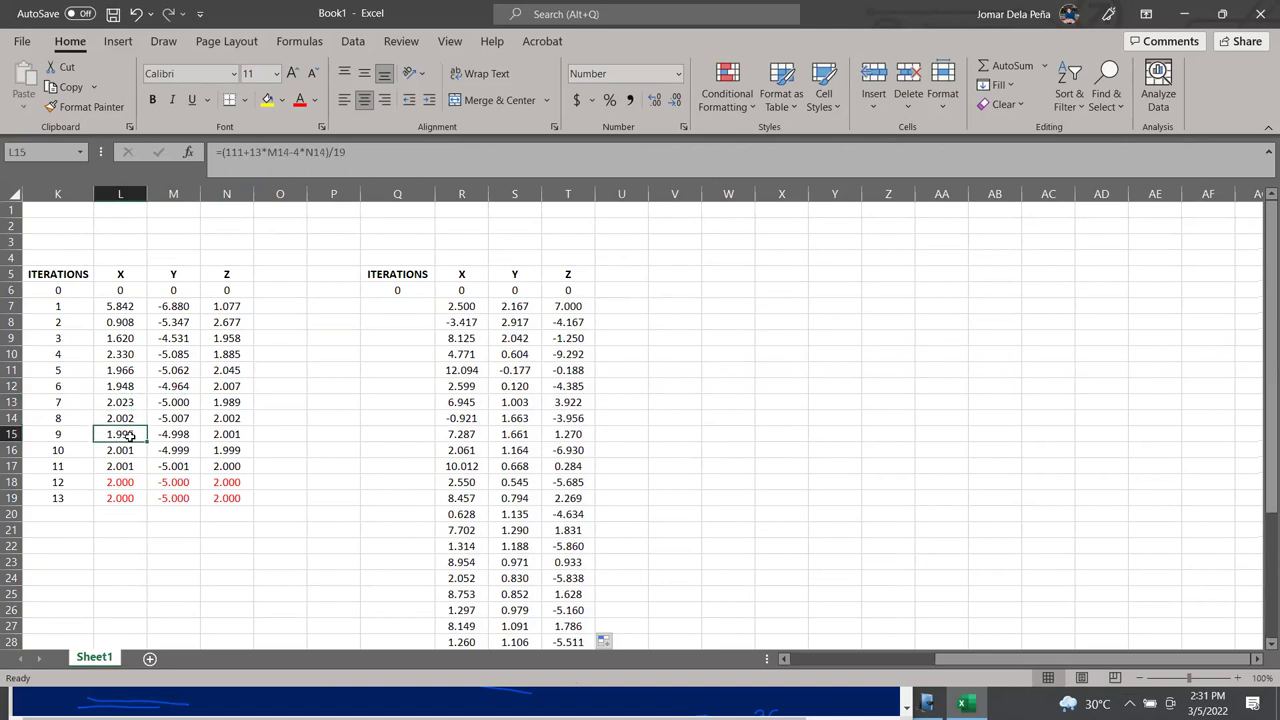
# Extend the X, Y and Z formulas of the second table from row 34 down to row 105
pyautogui.scroll(-5, 155, 434)
pyautogui.moveTo(461, 482); pyautogui.dragTo(594, 628)
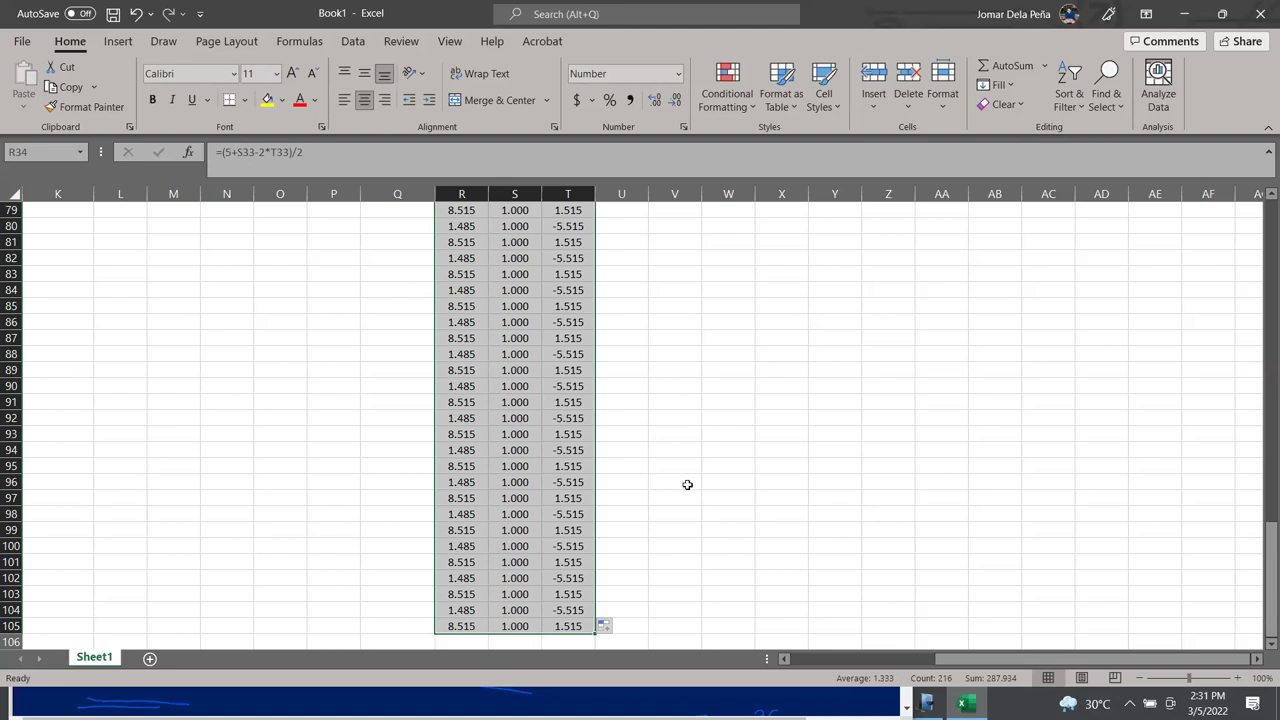
pyautogui.scroll(16, 687, 485)
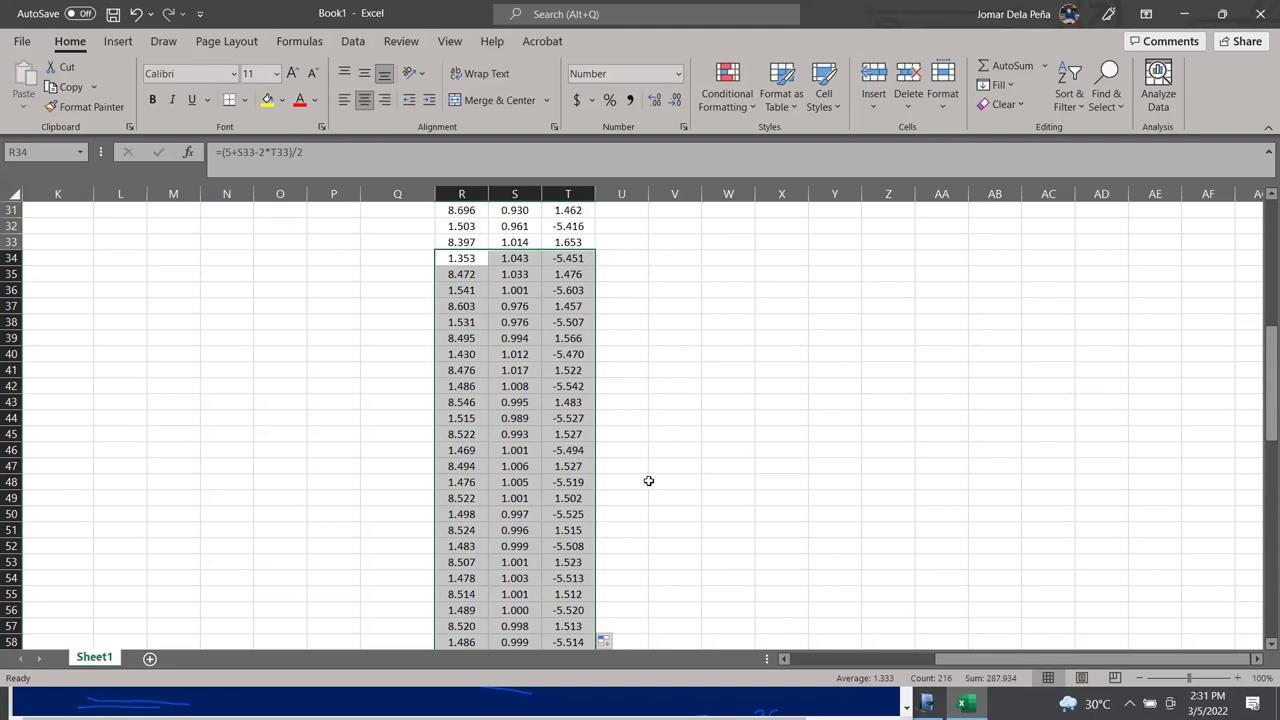
# Examine the X, Y and Z values in the lower rows of the second table for convergence
pyautogui.scroll(-5, 619, 486)
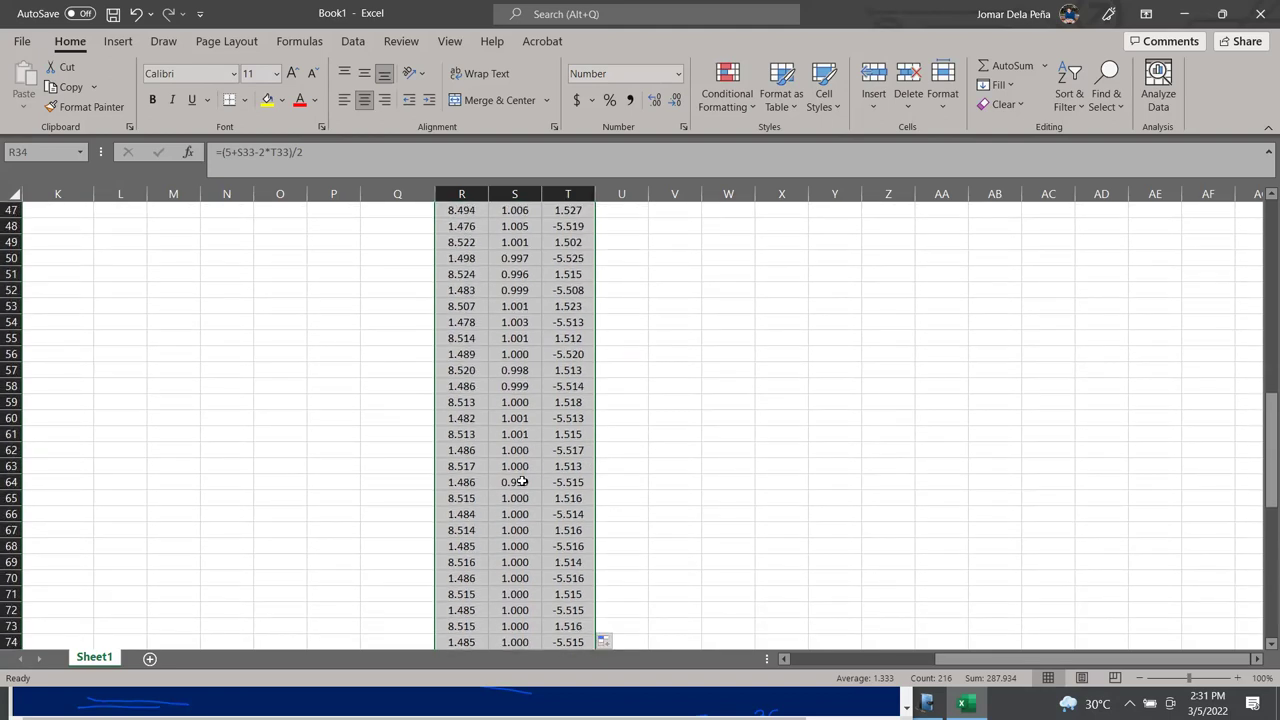
pyautogui.scroll(-3, 517, 455)
pyautogui.scroll(-3, 486, 481)
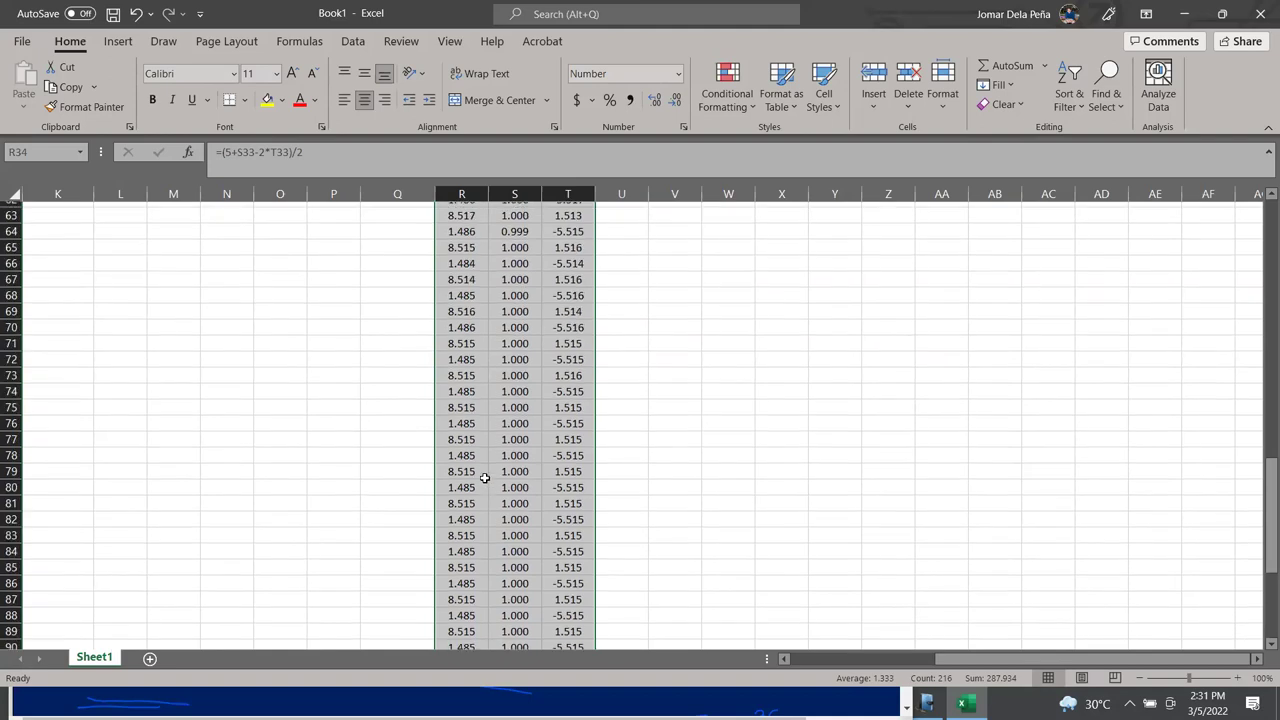
pyautogui.click(468, 466)
pyautogui.click(470, 484)
pyautogui.click(470, 498)
pyautogui.click(470, 514)
pyautogui.scroll(-3, 491, 506)
pyautogui.click(468, 483)
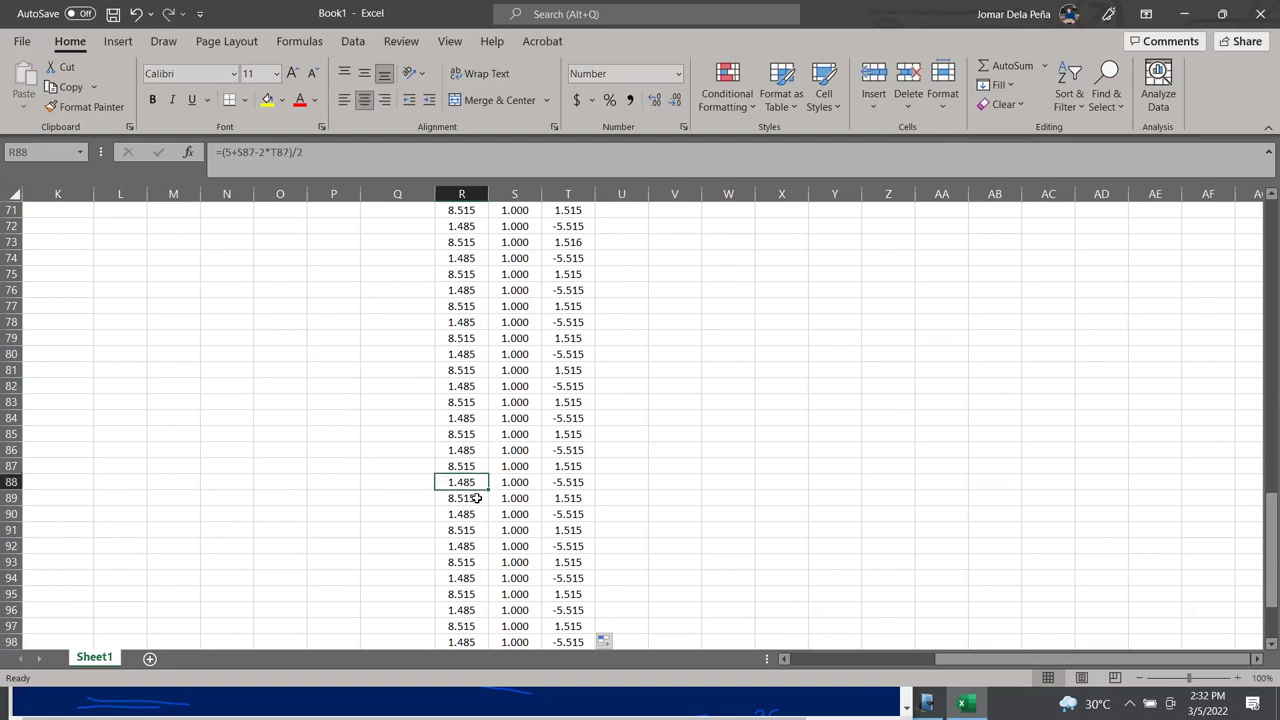
pyautogui.click(547, 482)
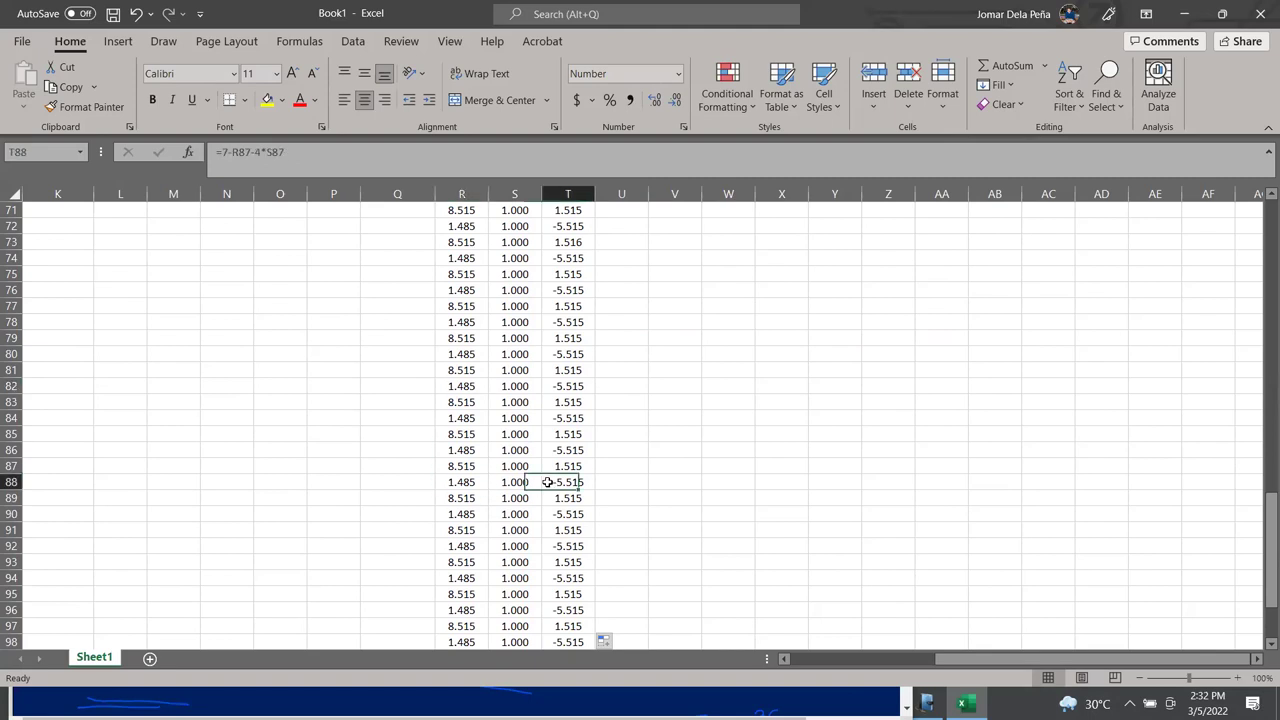
pyautogui.moveTo(462, 481); pyautogui.dragTo(514, 484)
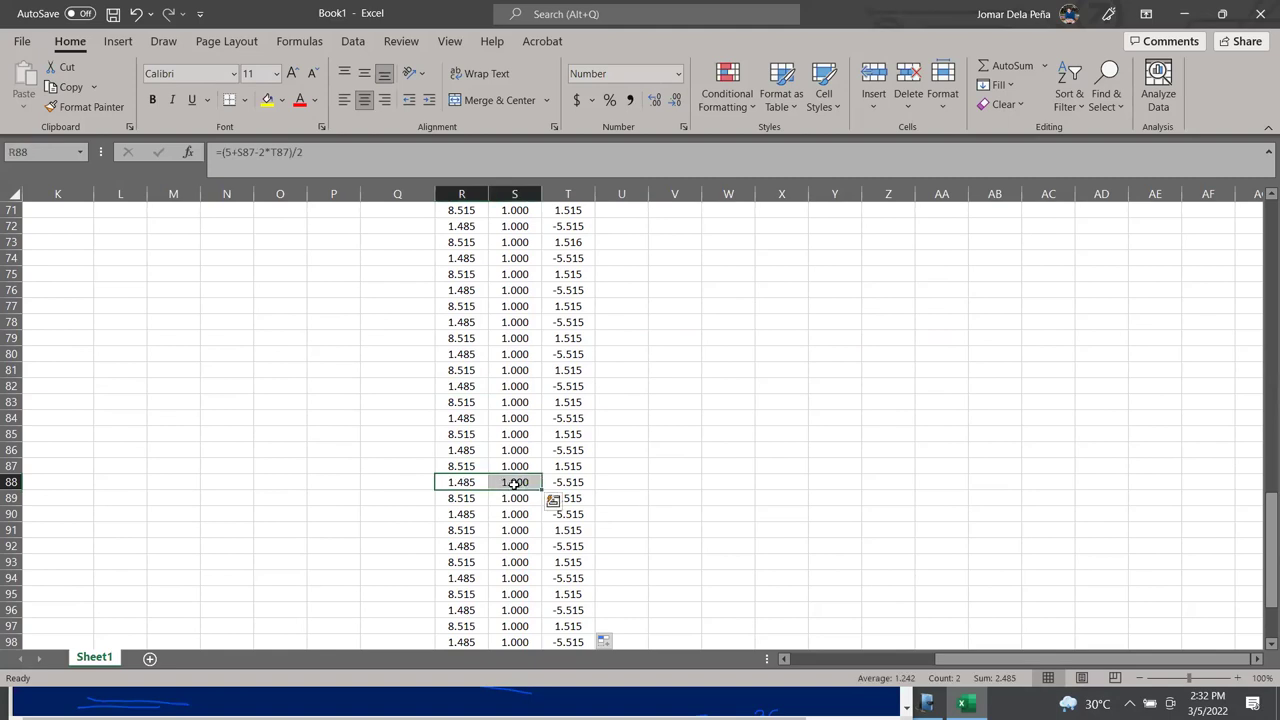
pyautogui.scroll(5, 514, 484)
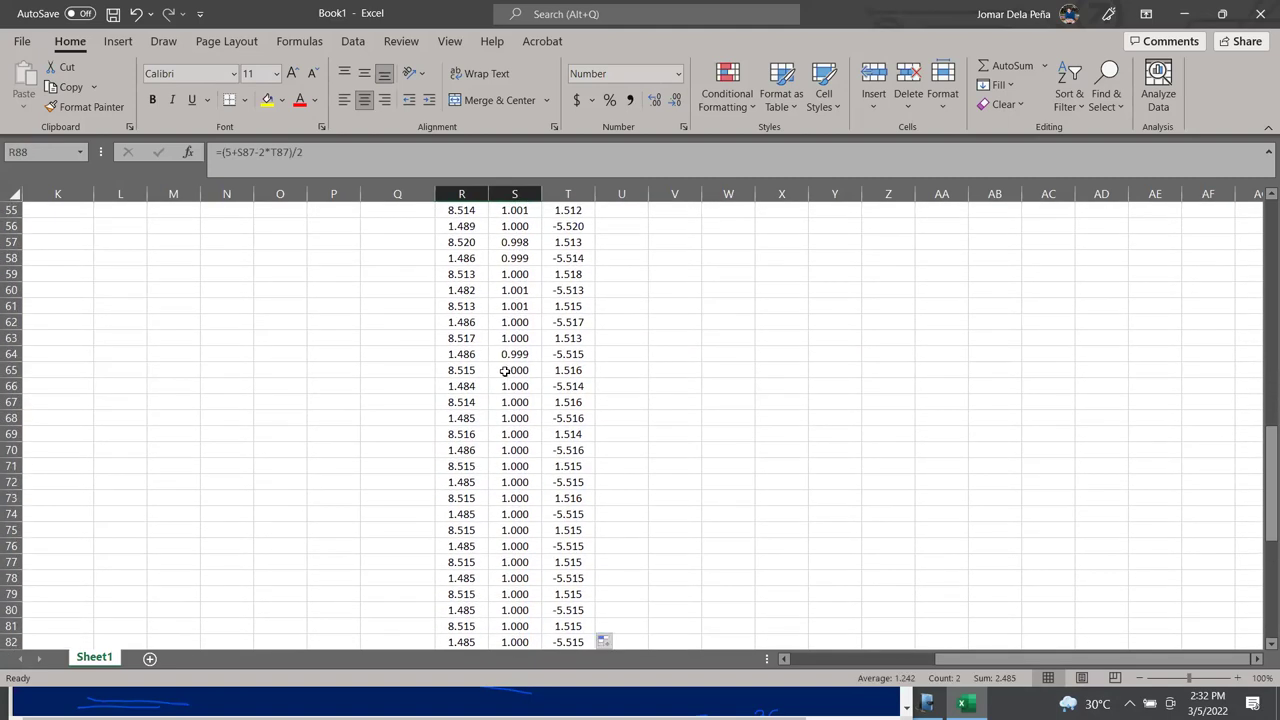
pyautogui.moveTo(508, 371); pyautogui.dragTo(570, 386)
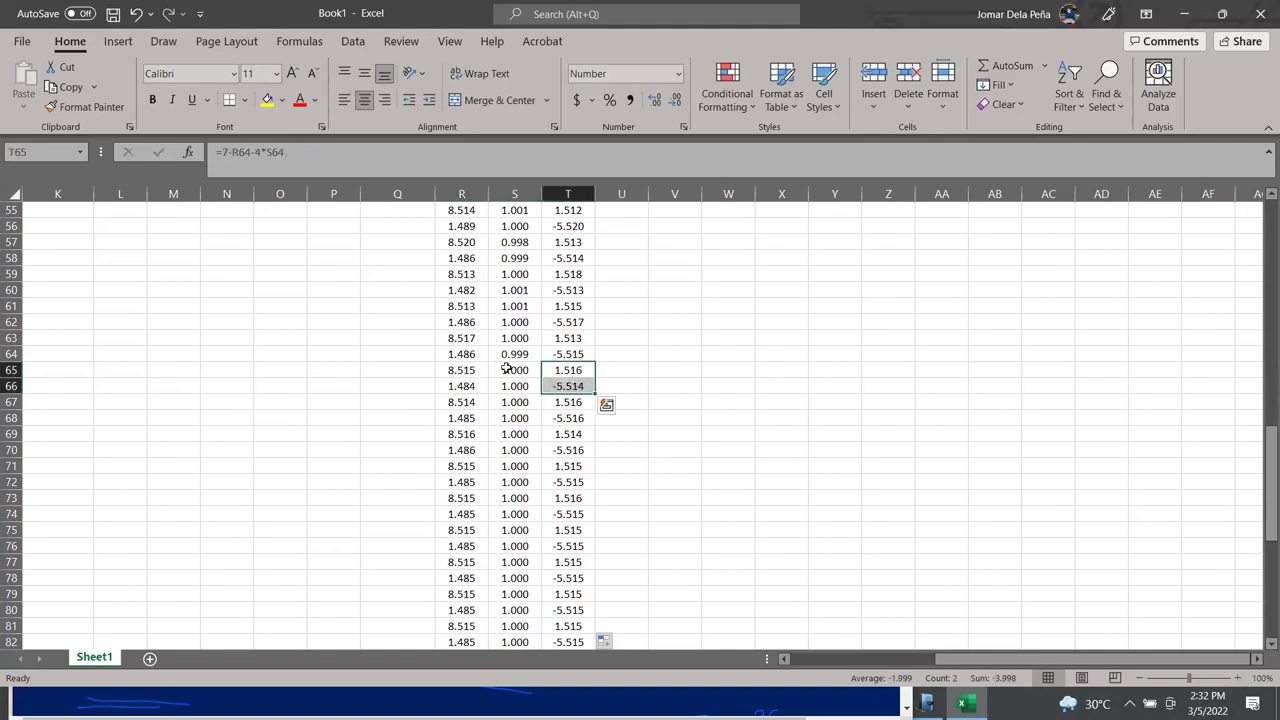
pyautogui.scroll(-5, 486, 400)
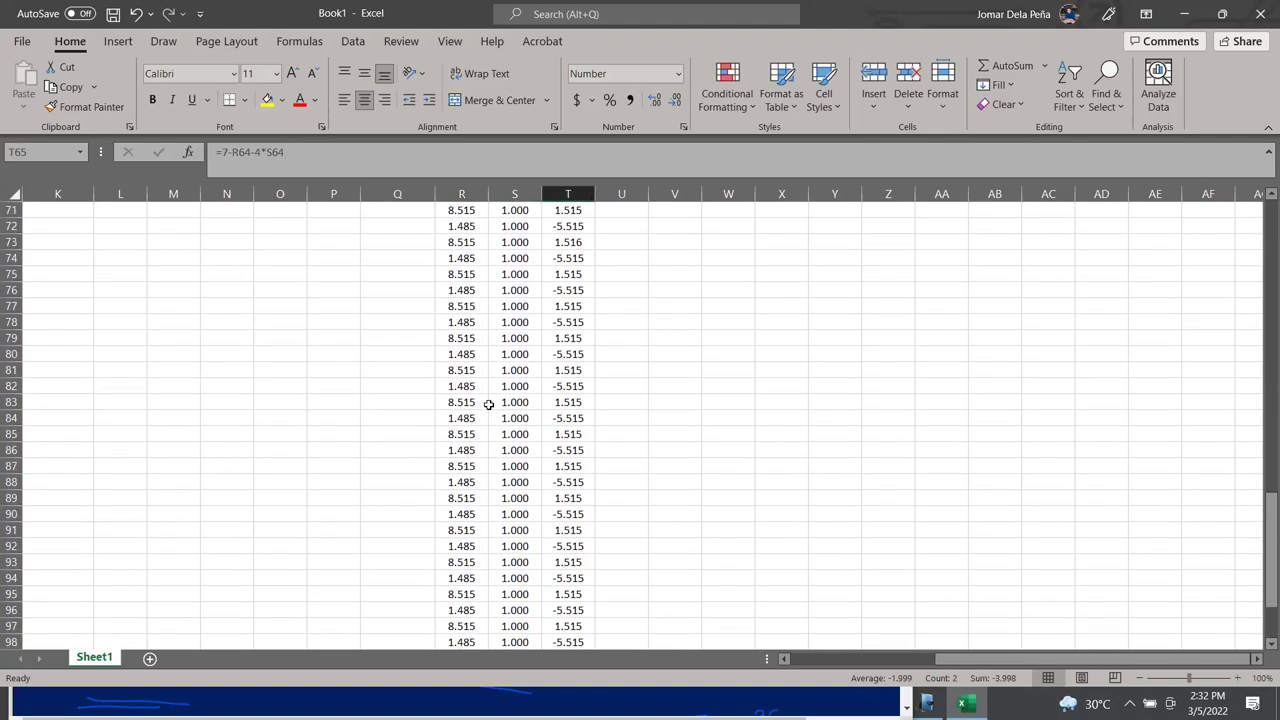
# Extend the X, Y and Z formulas of the second table from row 105 down to row 117
pyautogui.scroll(-8, 486, 403)
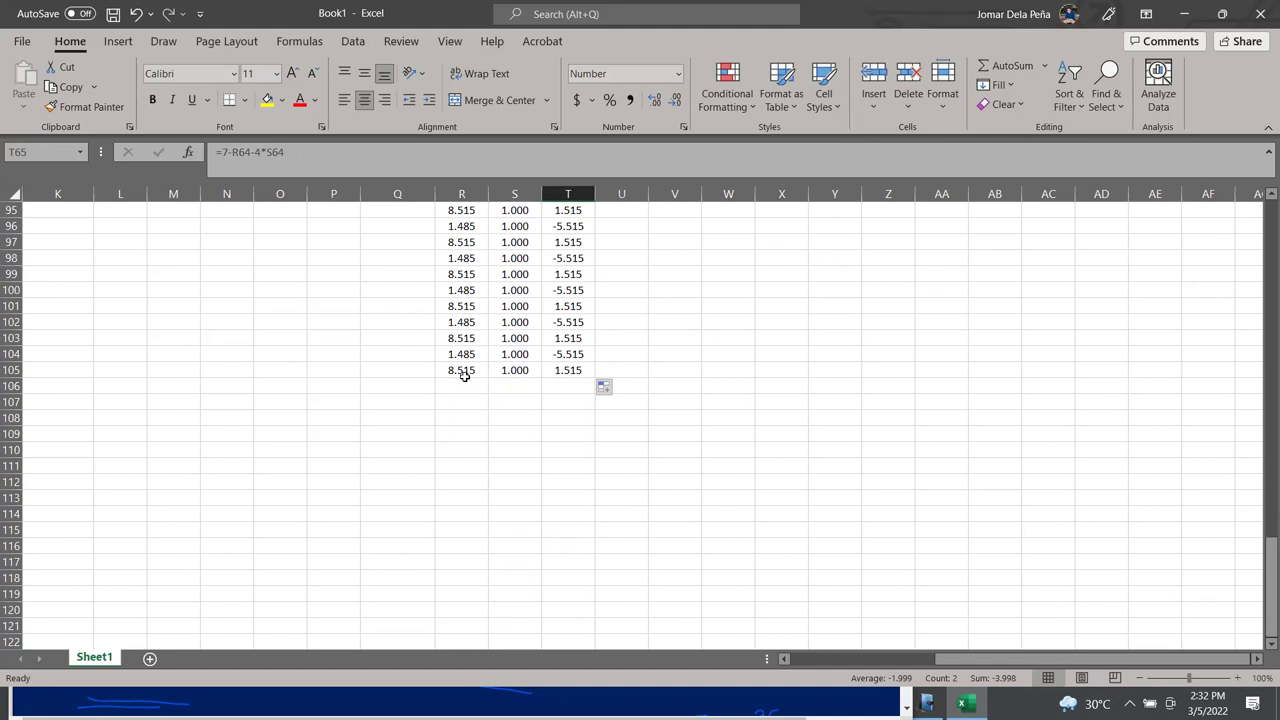
pyautogui.moveTo(464, 355); pyautogui.dragTo(558, 356)
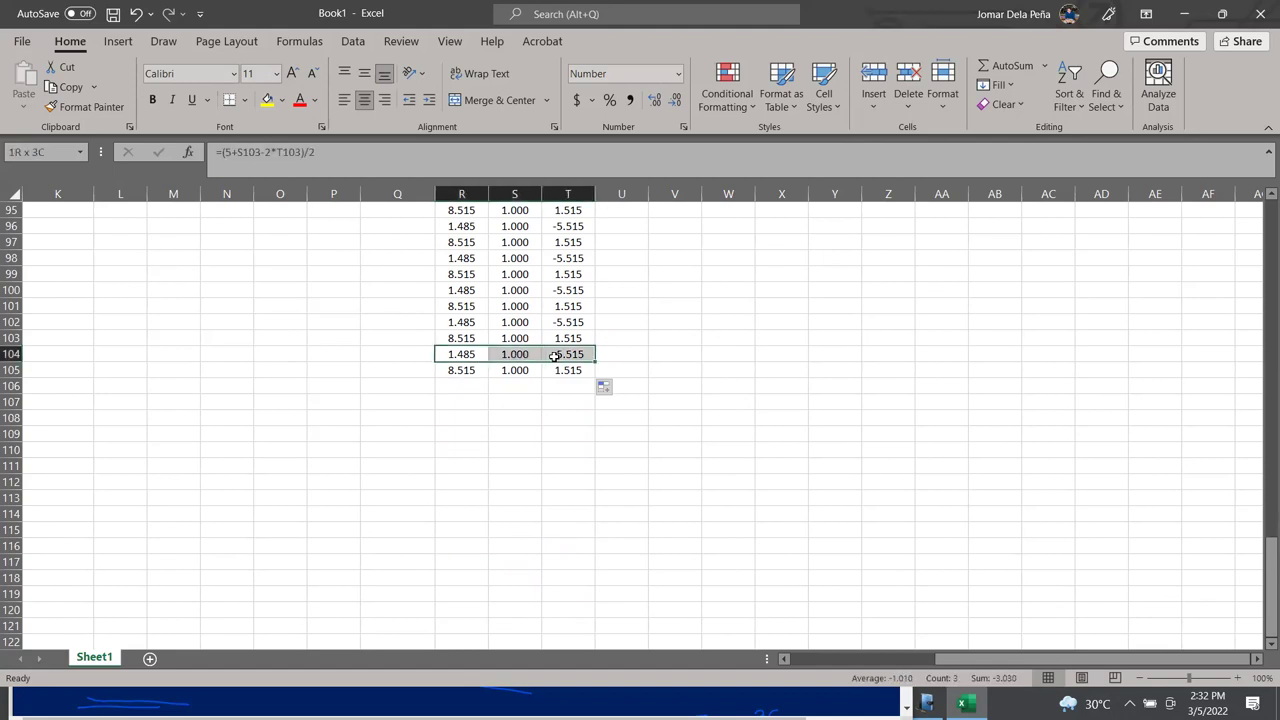
pyautogui.moveTo(464, 340); pyautogui.dragTo(568, 341)
pyautogui.moveTo(462, 370); pyautogui.dragTo(580, 562)
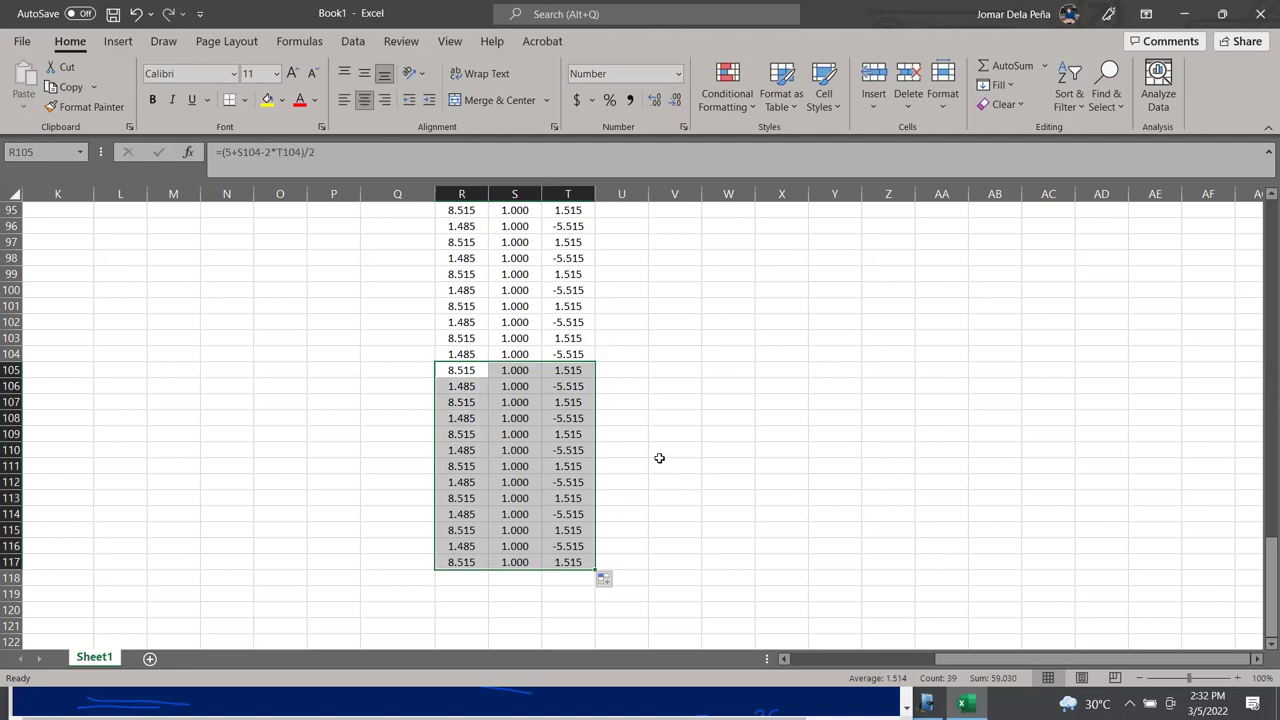
# Examine the X and Z values in rows 106 to 116 of the second table for convergence
pyautogui.click(463, 386)
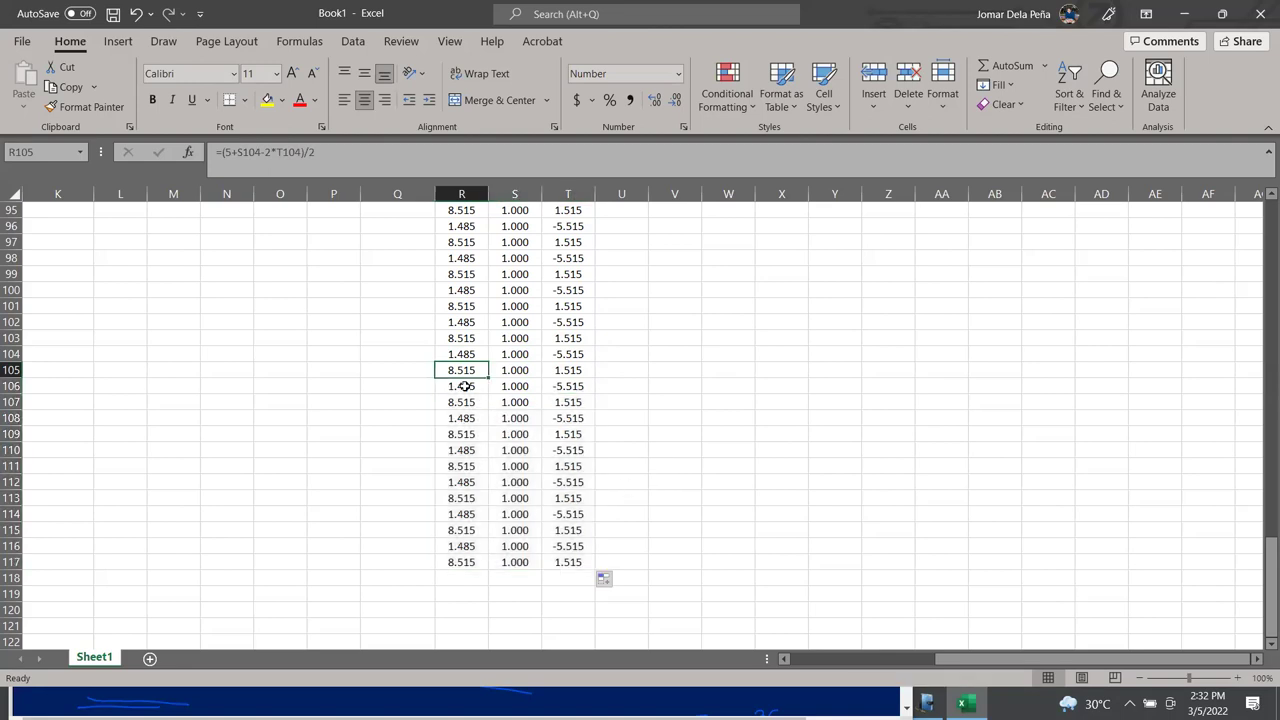
pyautogui.click(468, 402)
pyautogui.click(465, 418)
pyautogui.click(464, 434)
pyautogui.click(464, 450)
pyautogui.click(464, 466)
pyautogui.click(464, 482)
pyautogui.click(463, 498)
pyautogui.click(460, 514)
pyautogui.click(456, 530)
pyautogui.click(456, 545)
pyautogui.click(564, 530)
pyautogui.click(567, 514)
pyautogui.click(558, 531)
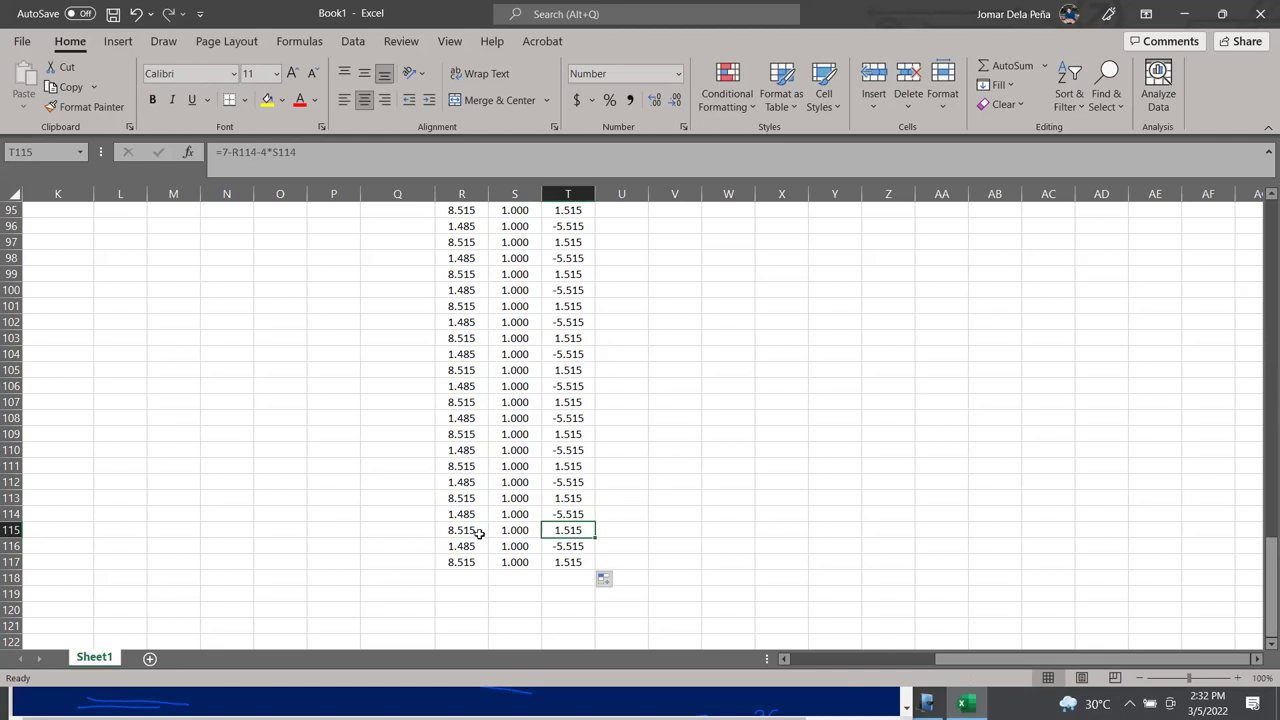
# Return to the start of both tables and restore the workbook window to its smaller size beside the handwritten equations
pyautogui.scroll(20, 586, 428)
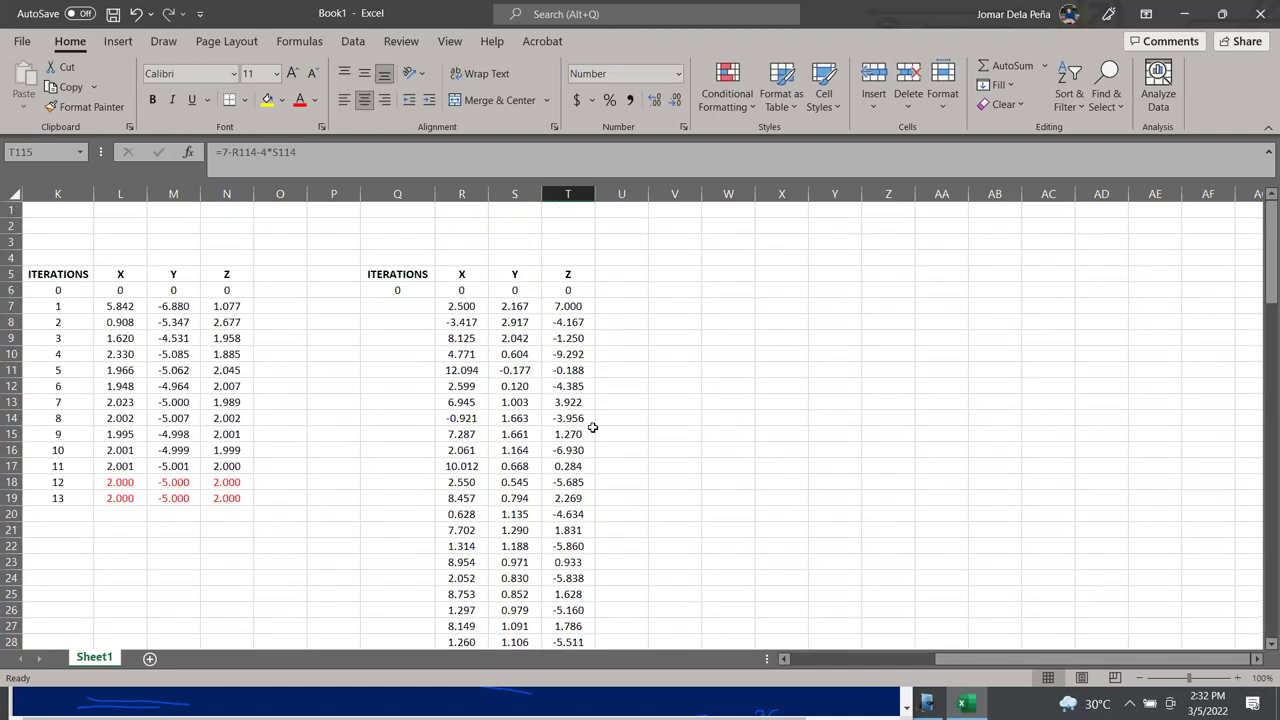
pyautogui.click(1222, 14)
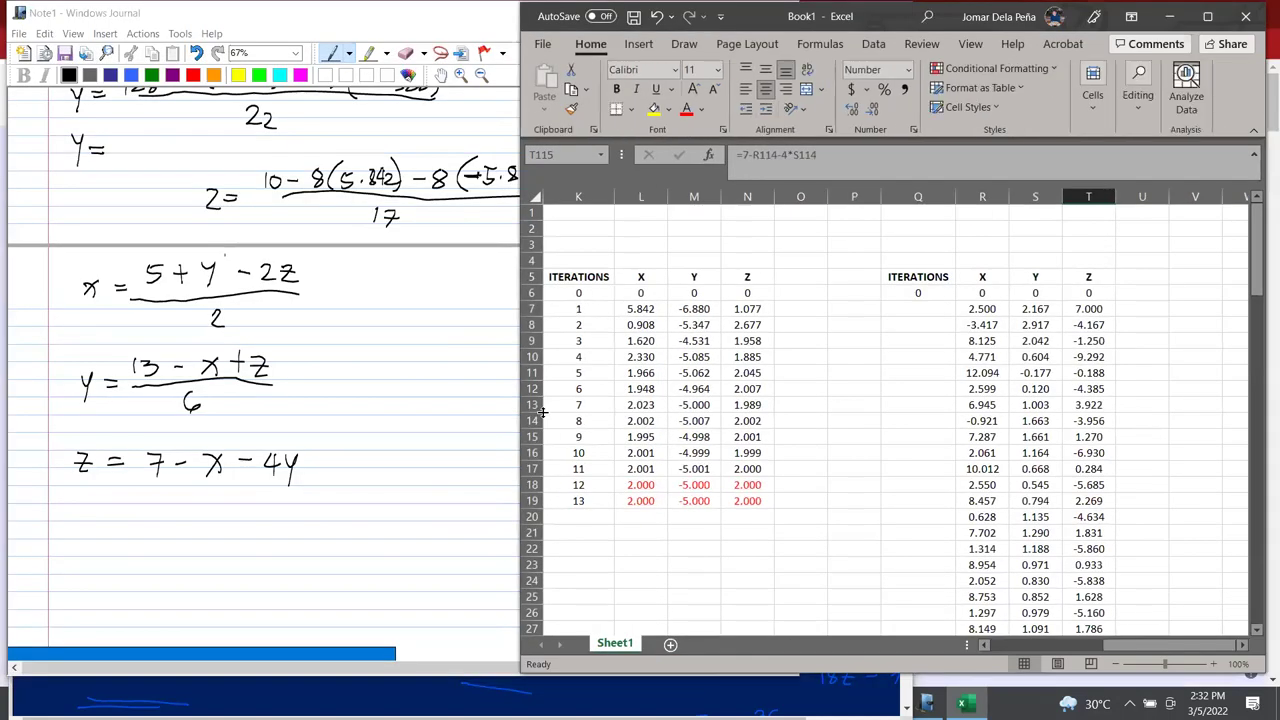
pyautogui.click(461, 462)
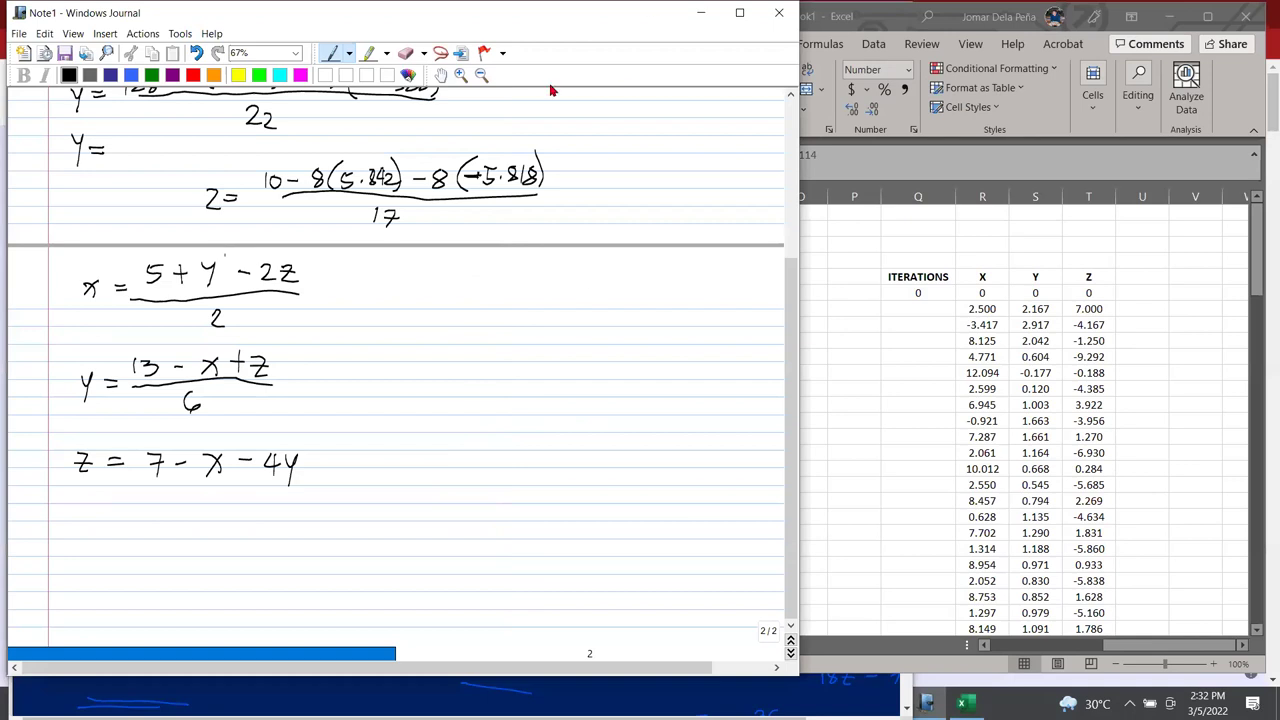
pyautogui.click(973, 341)
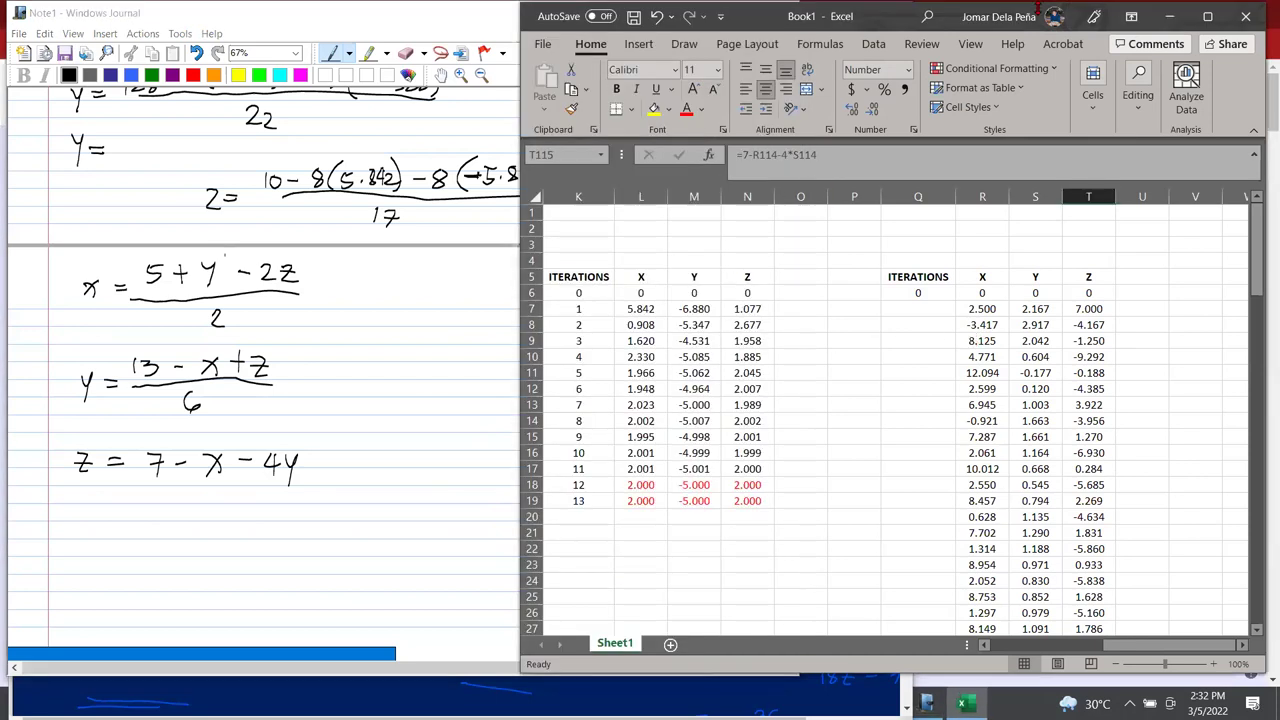
# Minimize the workbook and switch to the 2.2 DIRECT METHOD PDF in the browser, going back to its first page
pyautogui.click(1168, 16)
pyautogui.click(851, 234)
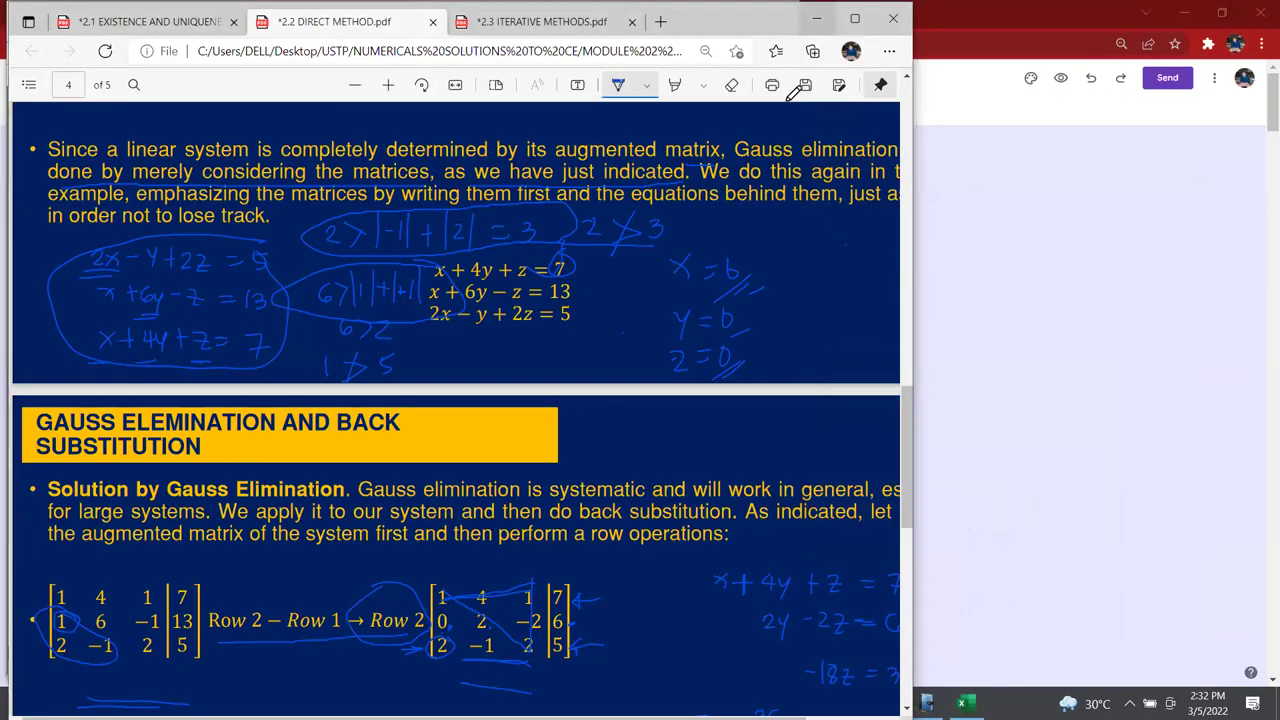
pyautogui.scroll(15, 546, 224)
pyautogui.scroll(4, 494, 224)
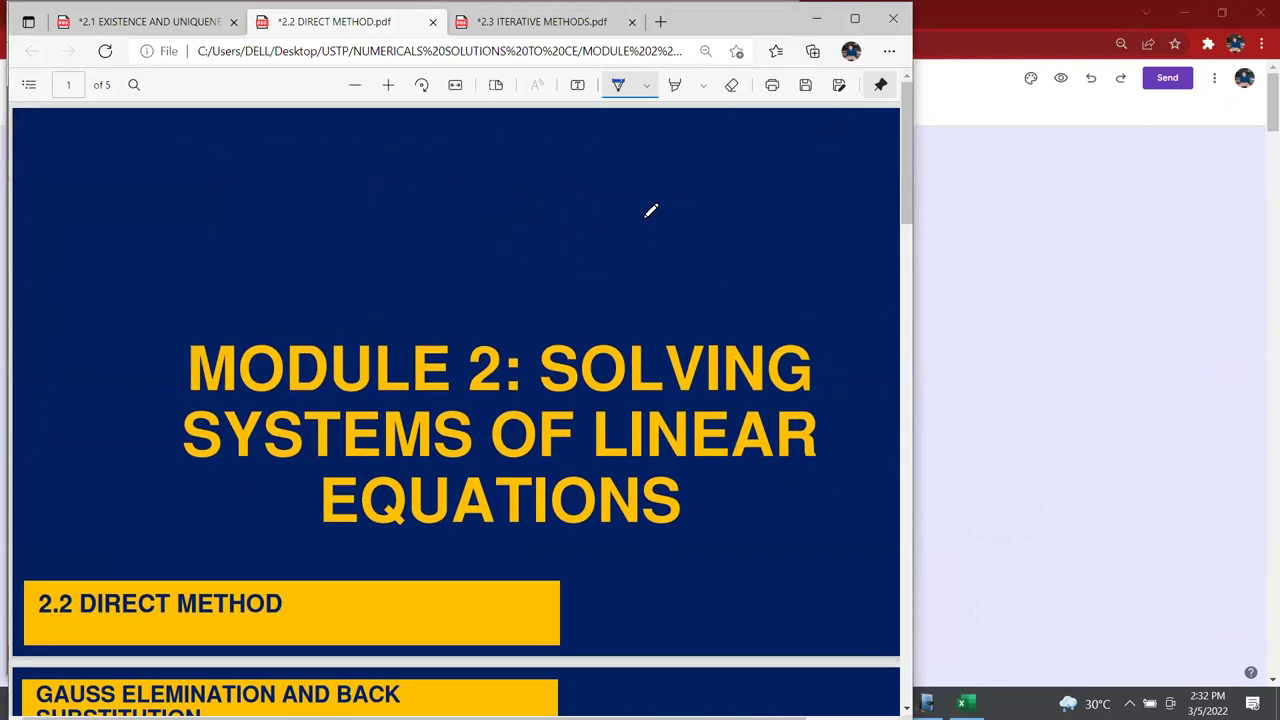
# Switch back to the Excel workbook and examine the X, Y and Z values of iterations 12 and 13 in the first table
pyautogui.press('super+Down')
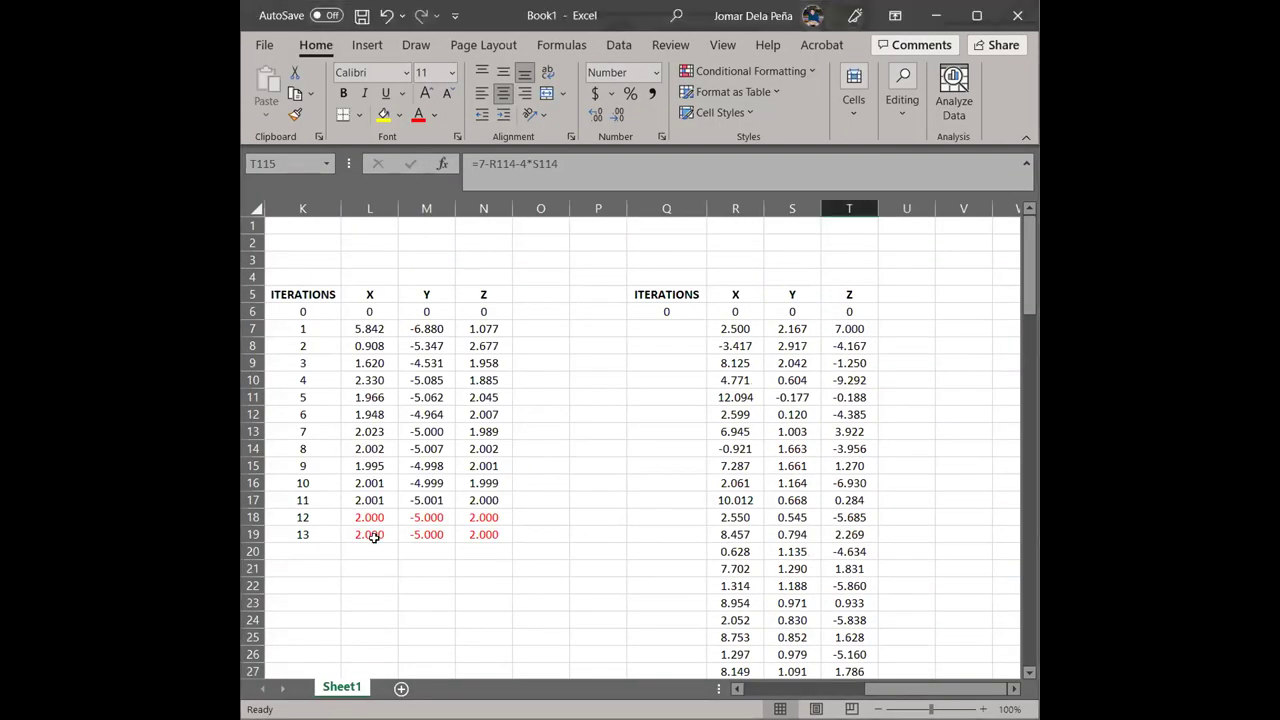
pyautogui.moveTo(317, 517); pyautogui.dragTo(410, 538)
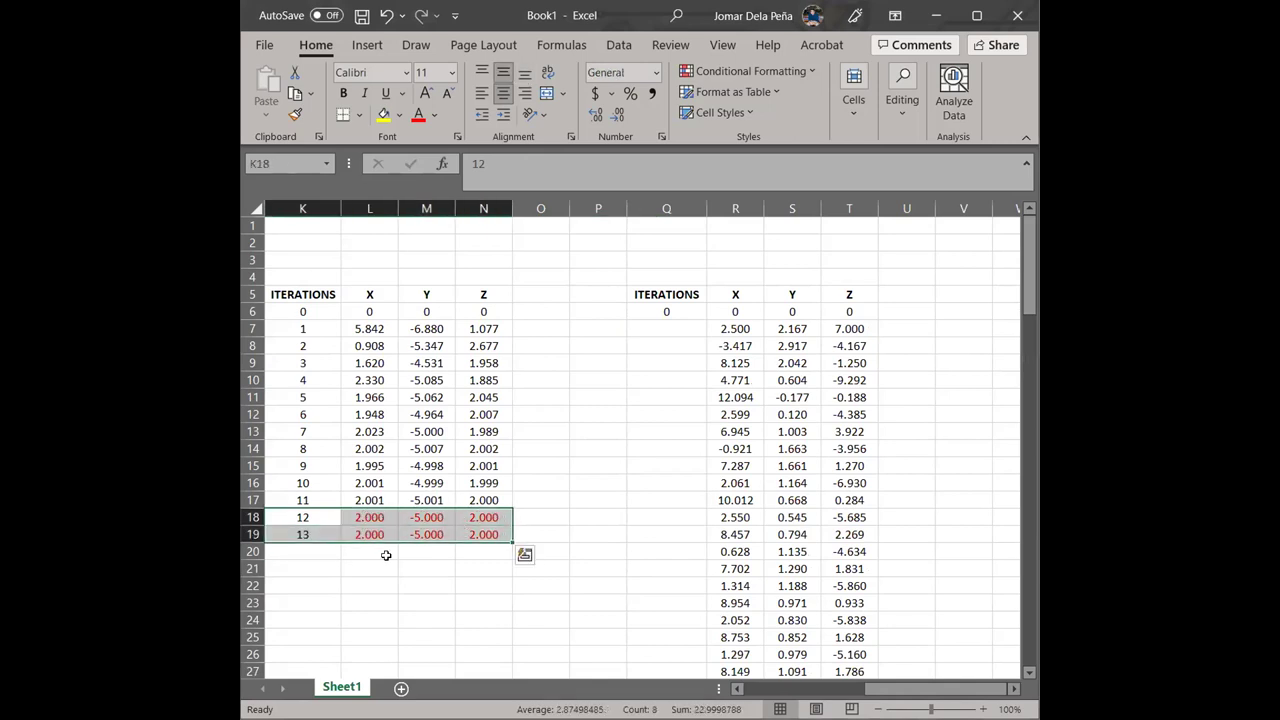
pyautogui.click(358, 566)
pyautogui.moveTo(322, 517); pyautogui.dragTo(458, 553)
pyautogui.moveTo(312, 534); pyautogui.dragTo(474, 534)
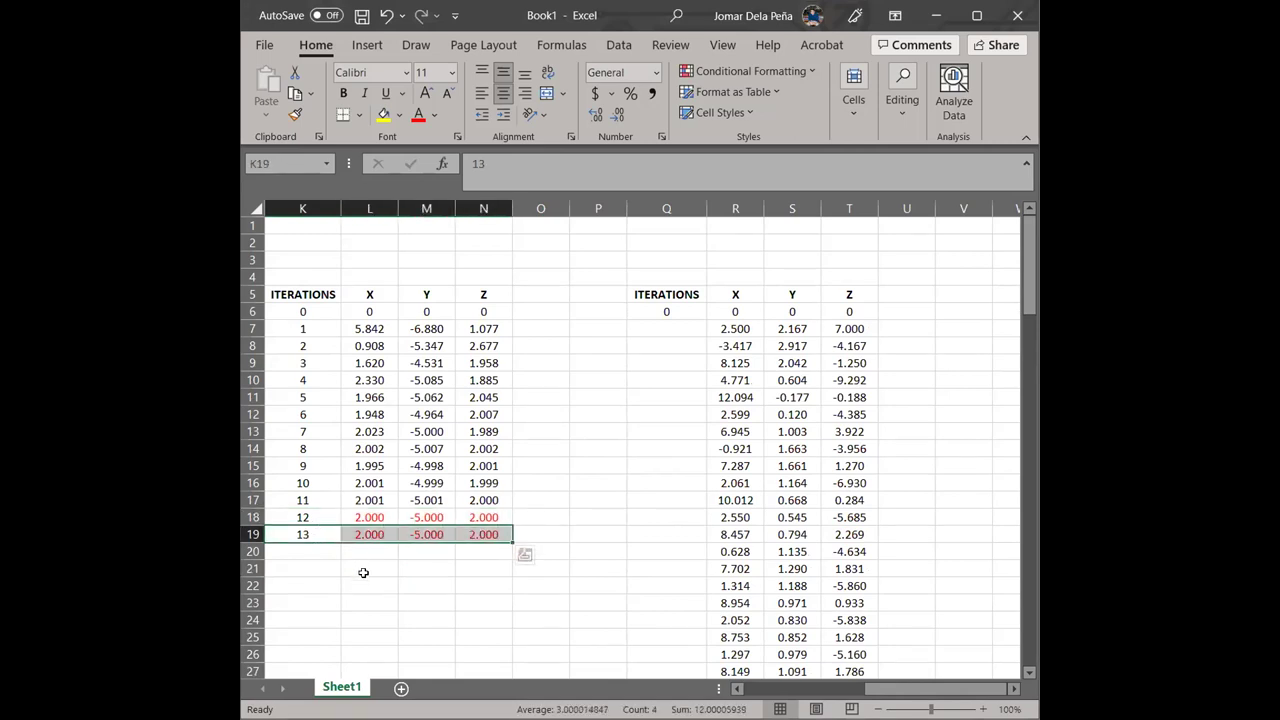
pyautogui.click(367, 567)
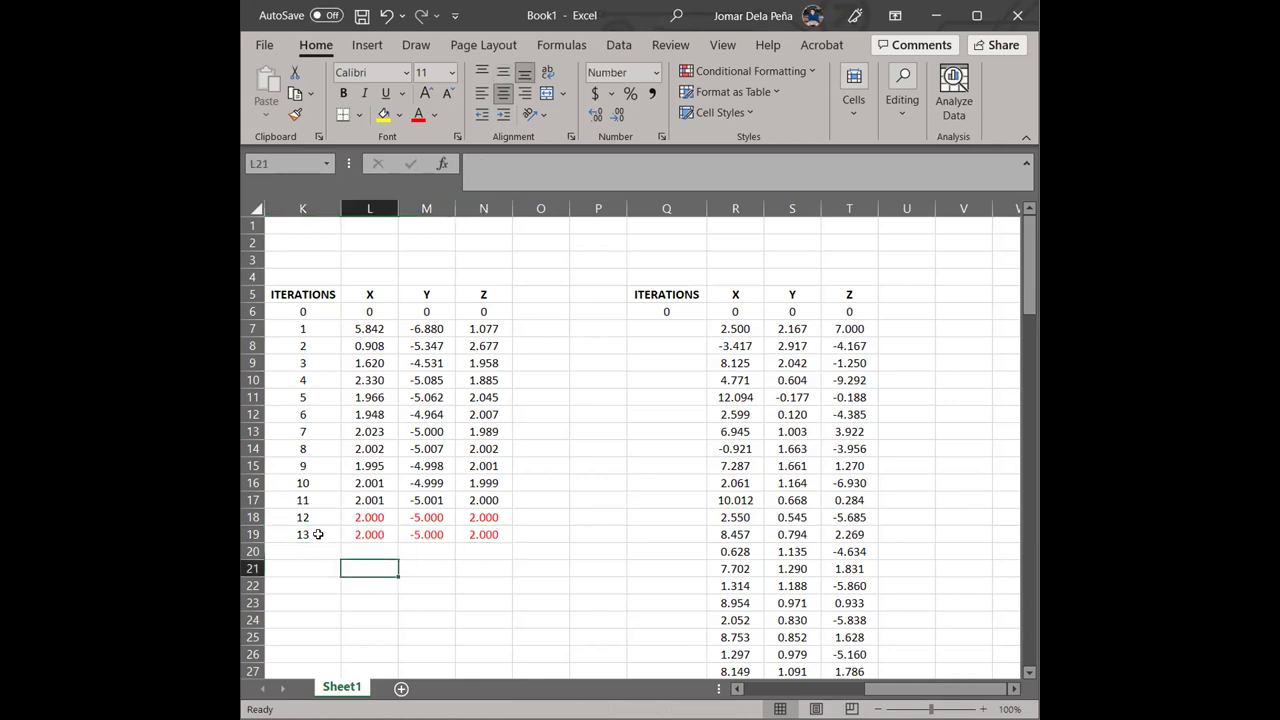
pyautogui.moveTo(303, 517); pyautogui.dragTo(517, 551)
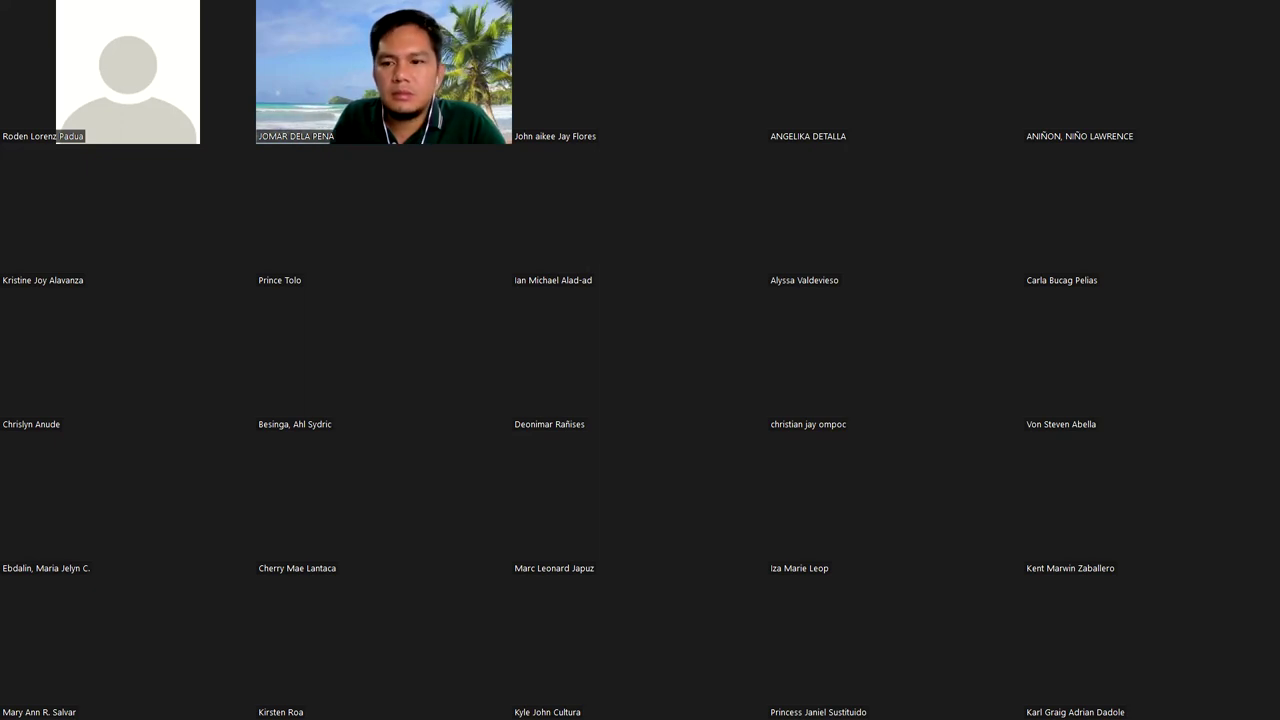
pyautogui.press('pagedown')
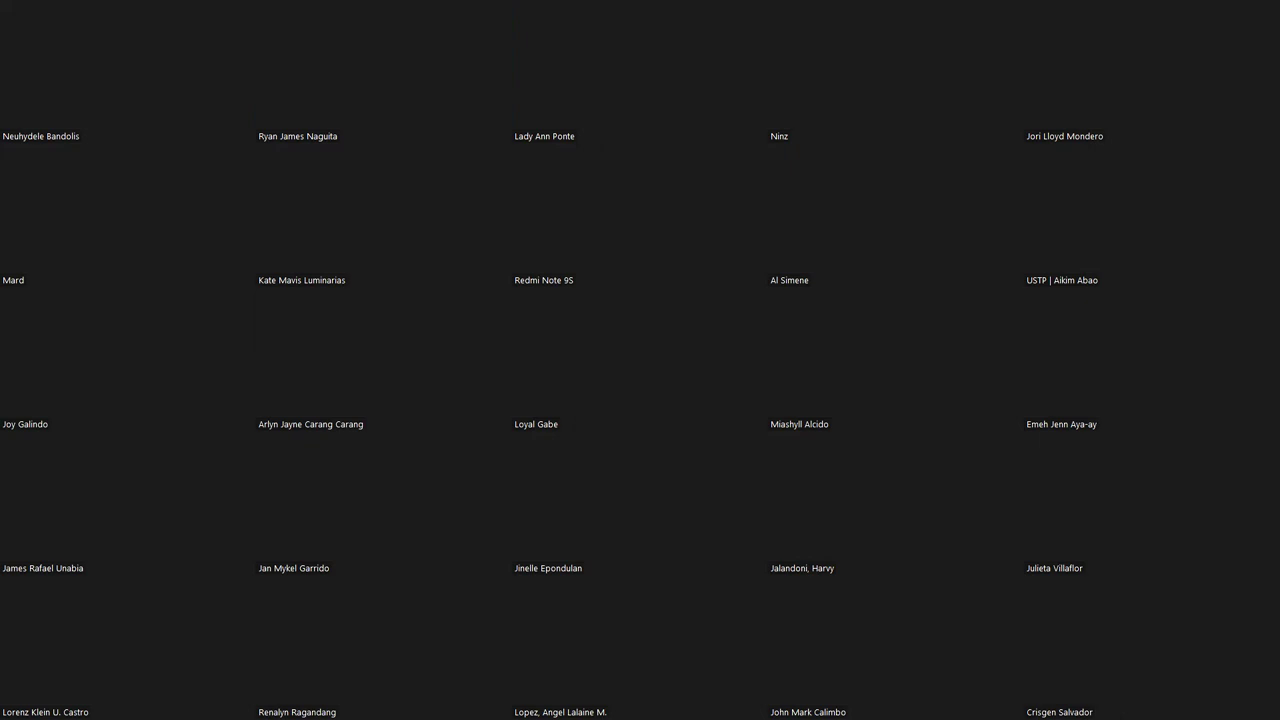
pyautogui.press('pageup')
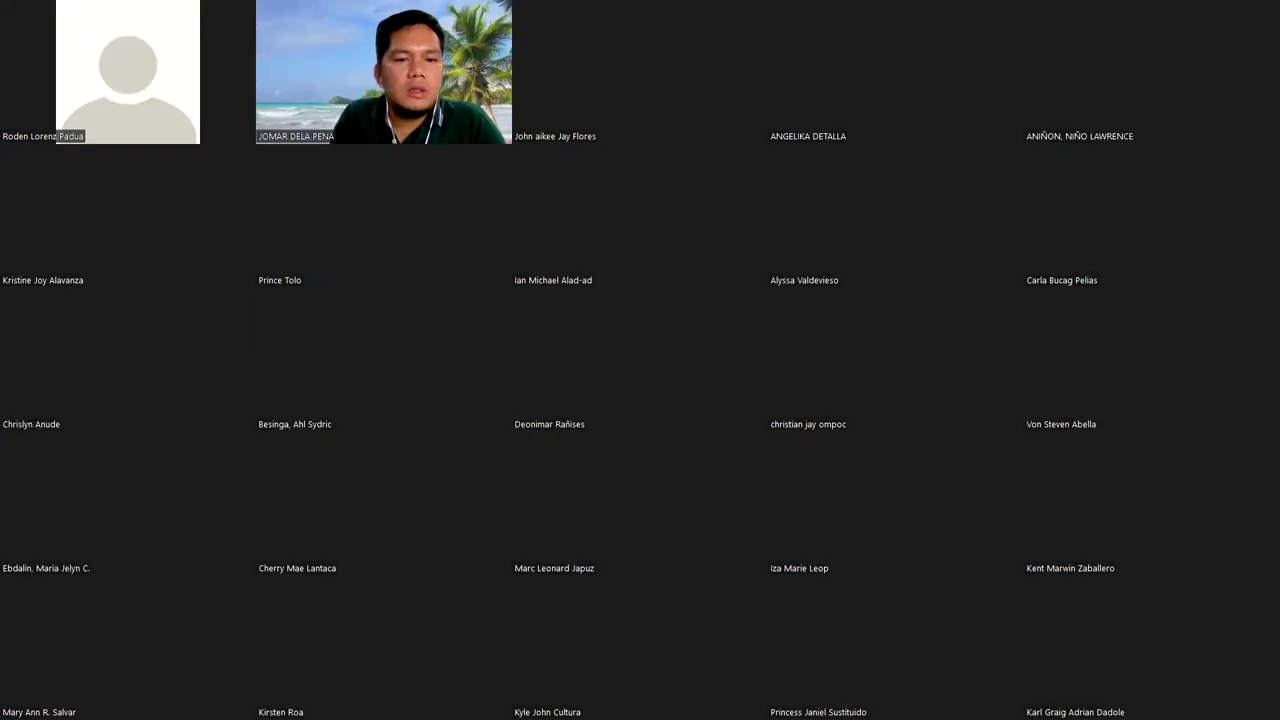